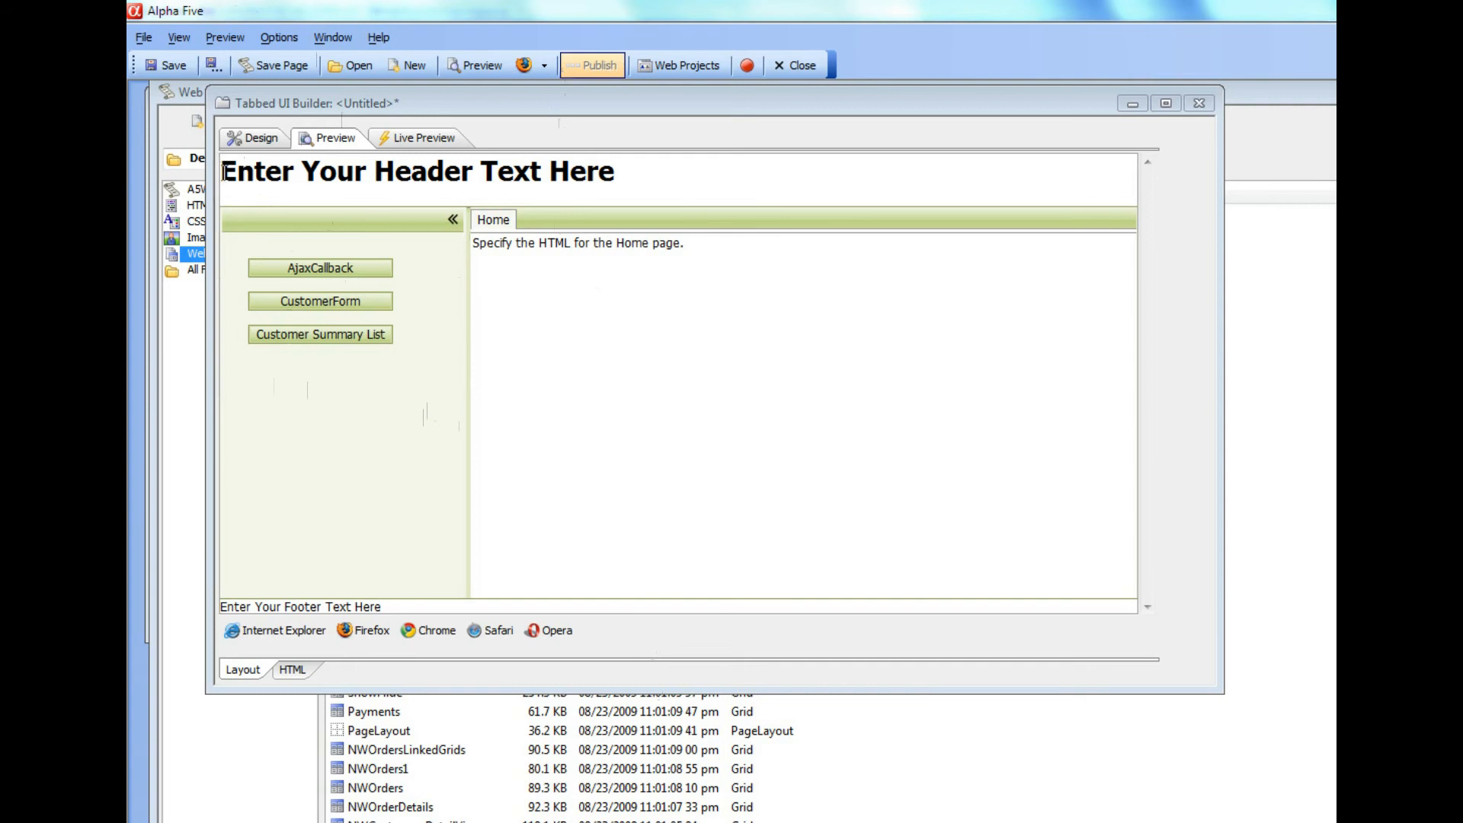
- Wrap the AjaxCallback, CustomerForm and Customer Summary List button texts and the header text in <a5:r></a5:r> tags
left_click(244, 135)
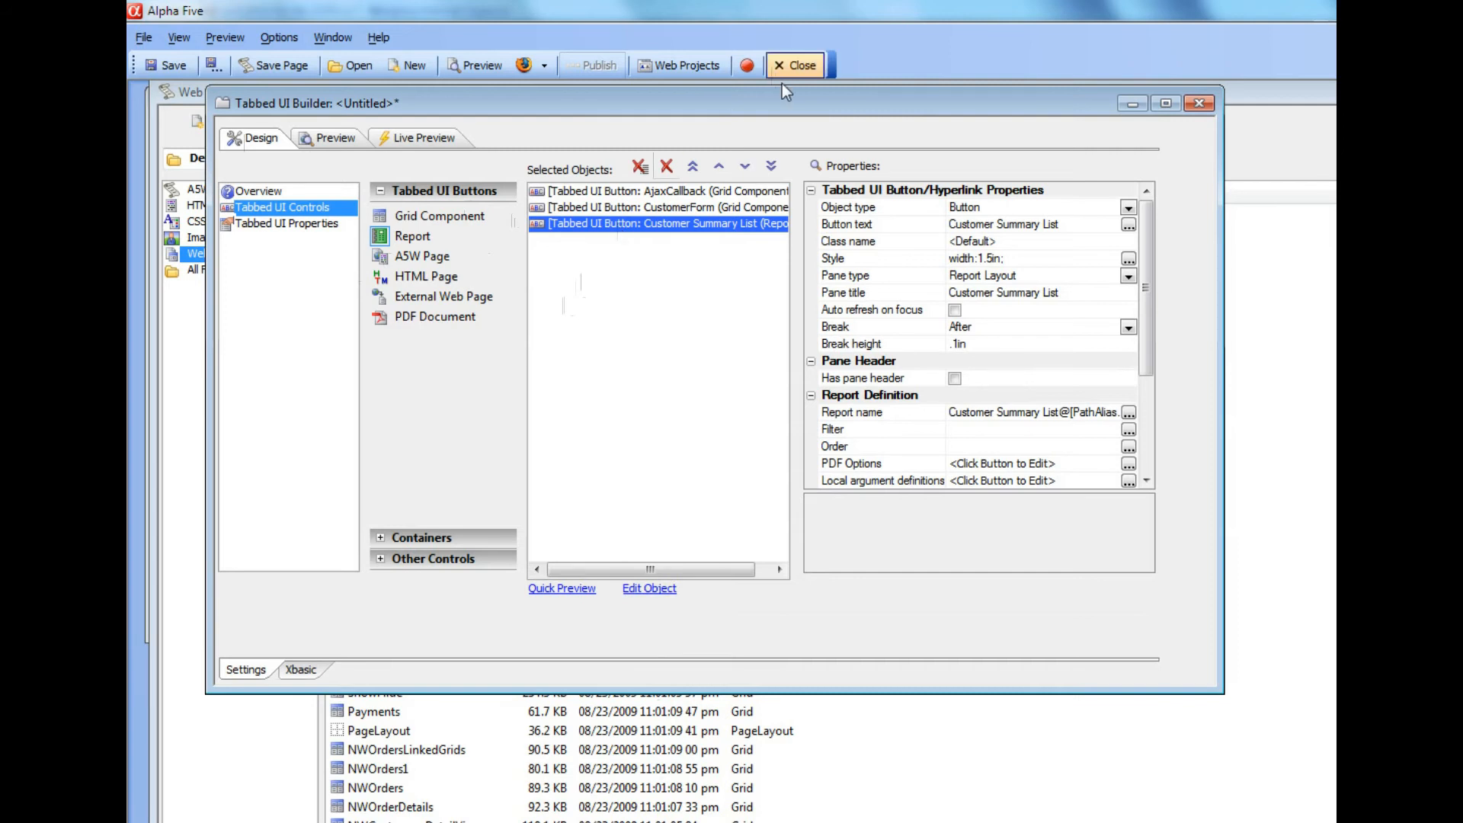
left_click(667, 195)
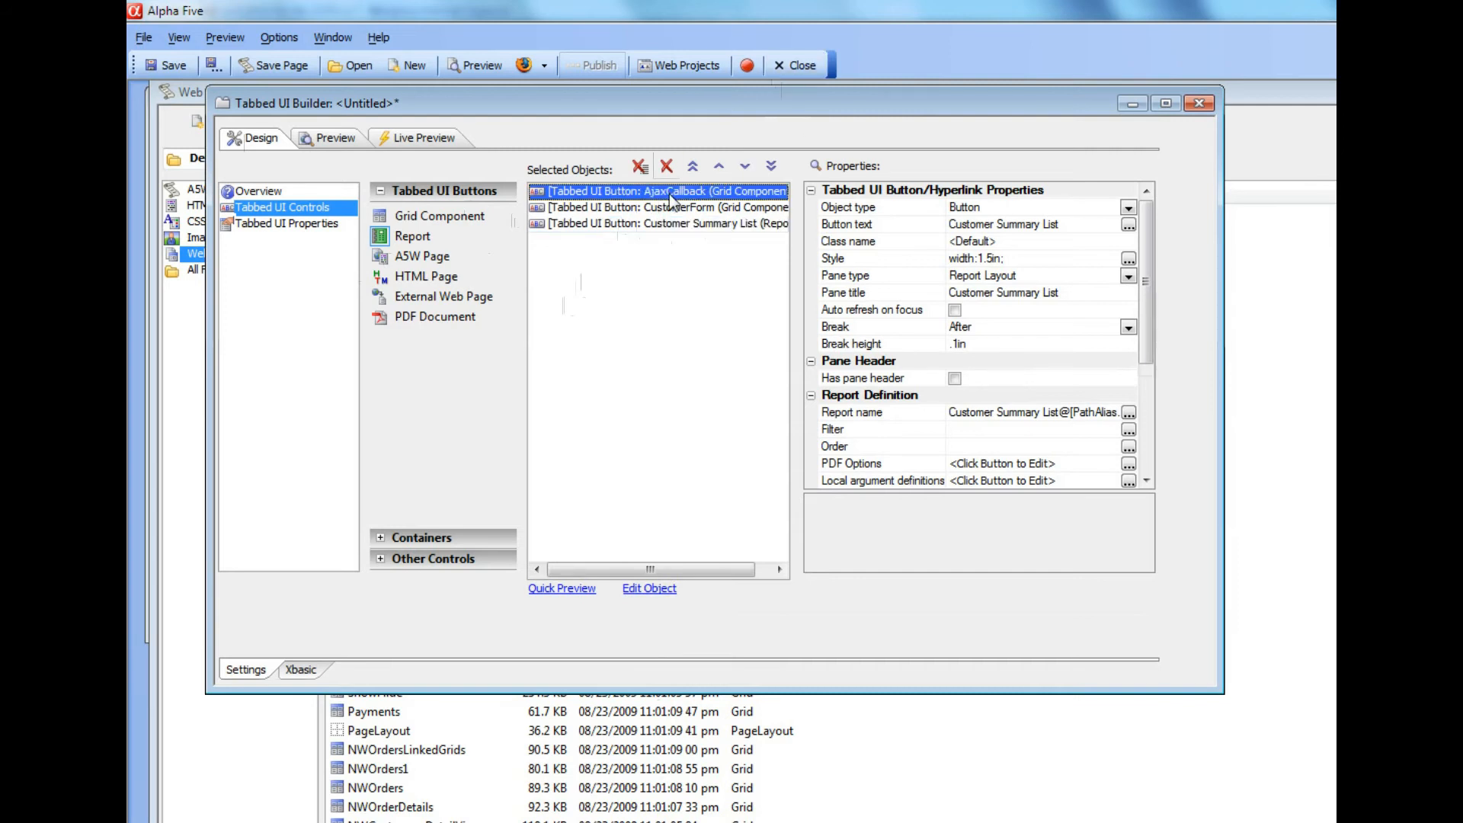
left_click(843, 224)
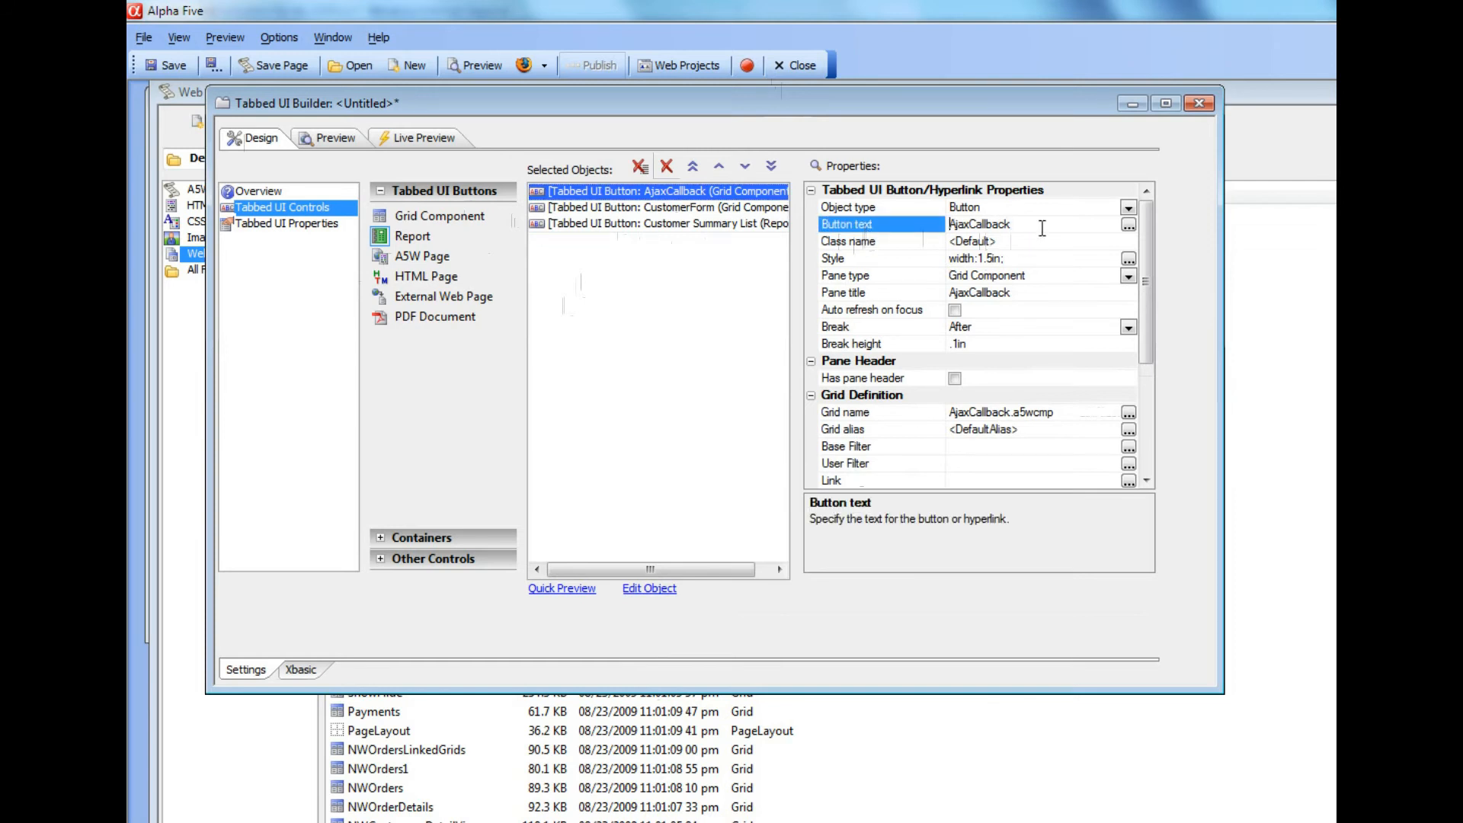
type("<a5:r")
type(">AjaxCallback")
type("</a5")
type(":r></h1>")
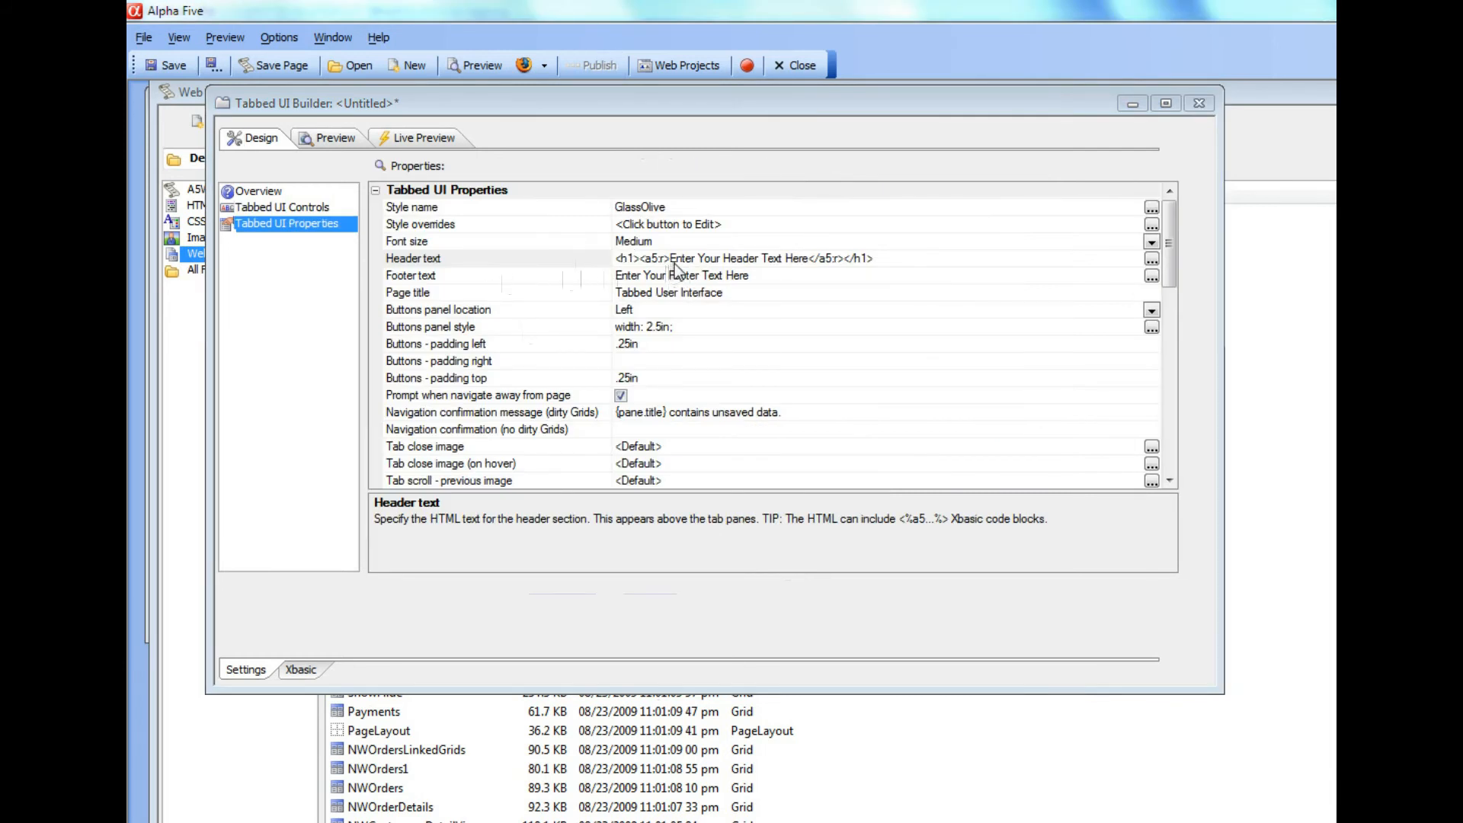
- Check the tagged button text of all three buttons and preview the tabbed UI
left_click(313, 208)
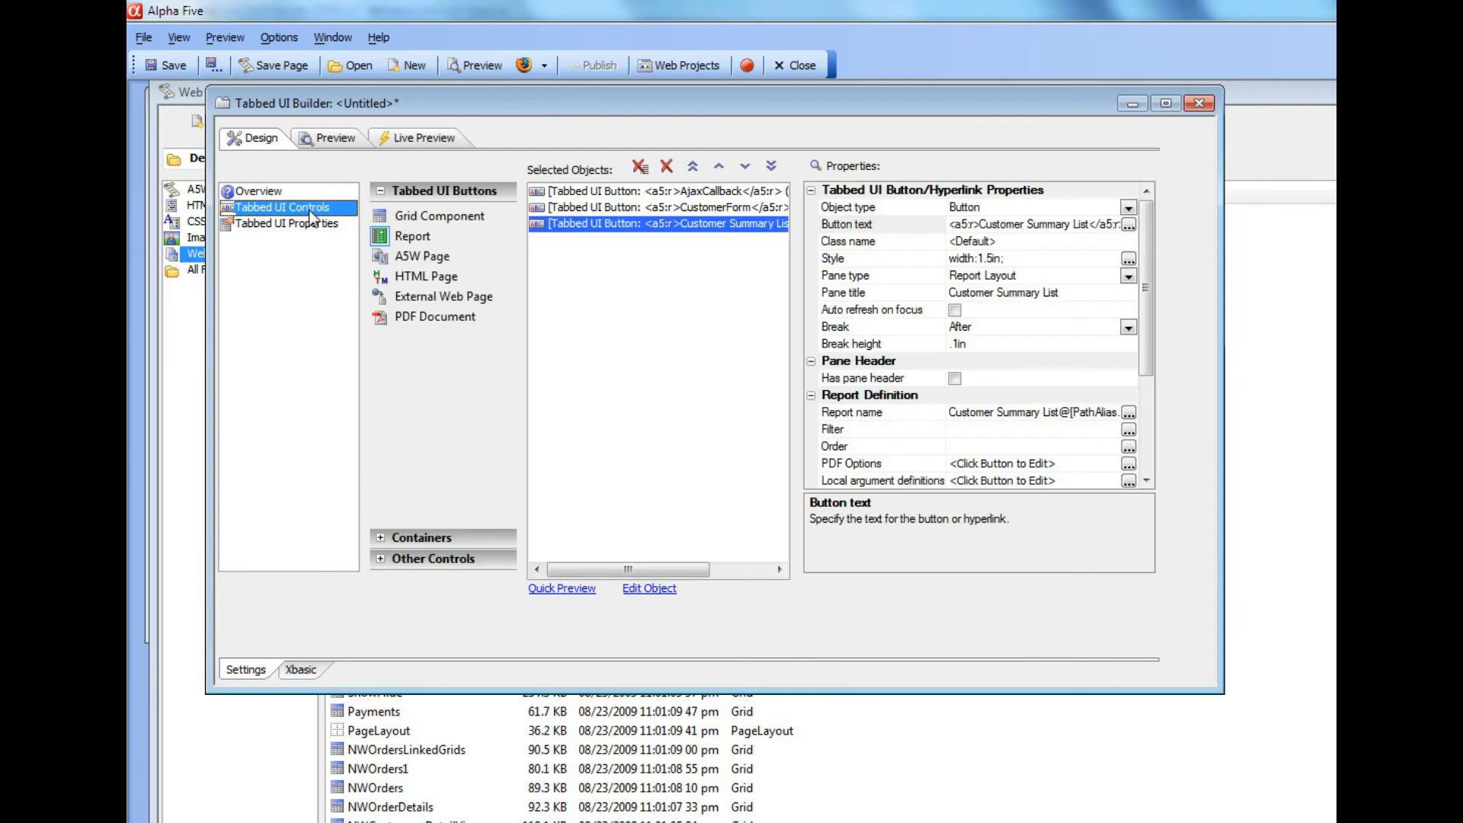
left_click(732, 191)
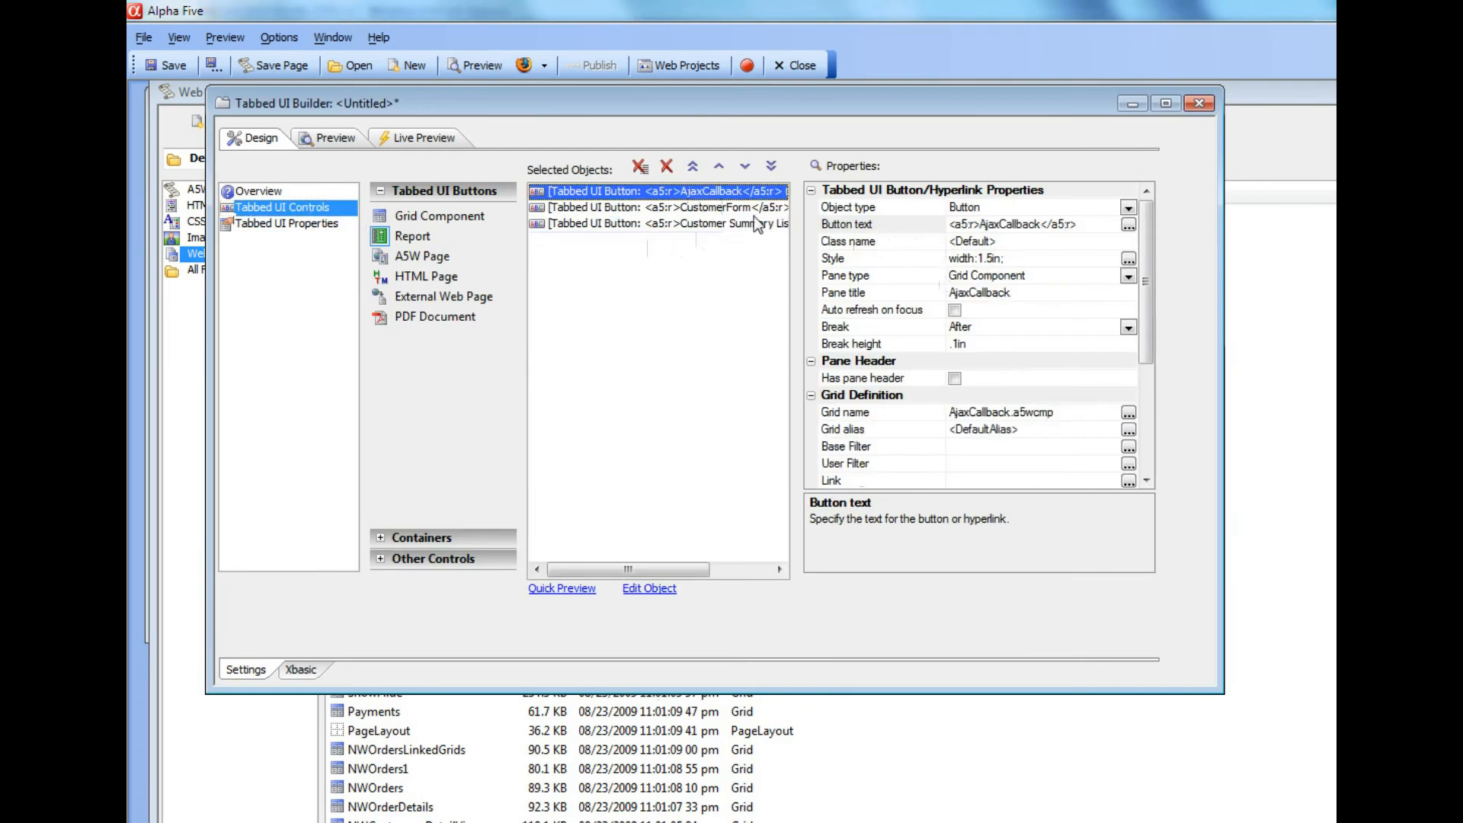
left_click(737, 209)
left_click(735, 222)
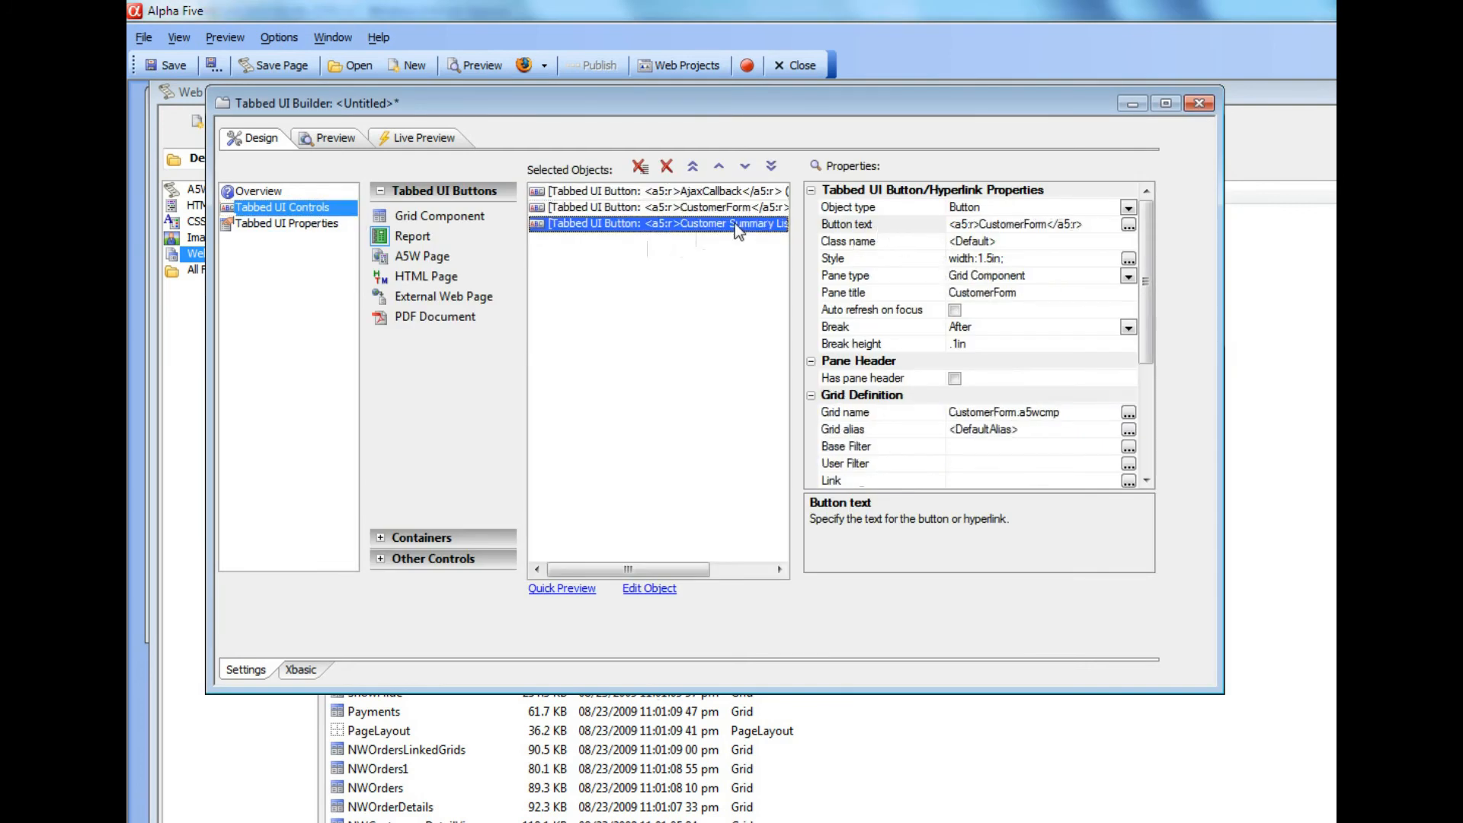
left_click(335, 145)
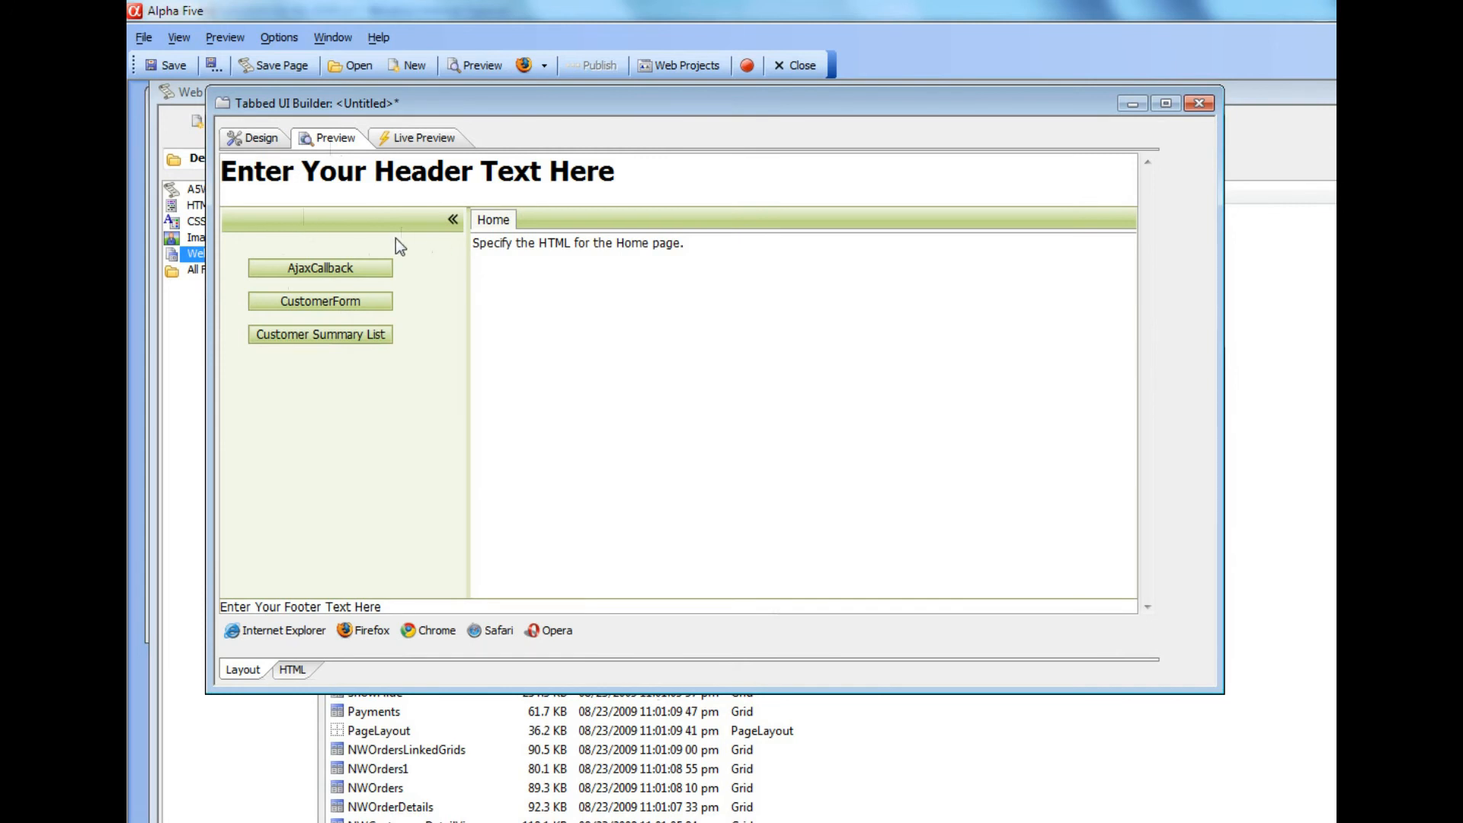
- Open the component's language definitions and list the placeholders for the default language
left_click(249, 137)
left_click(282, 222)
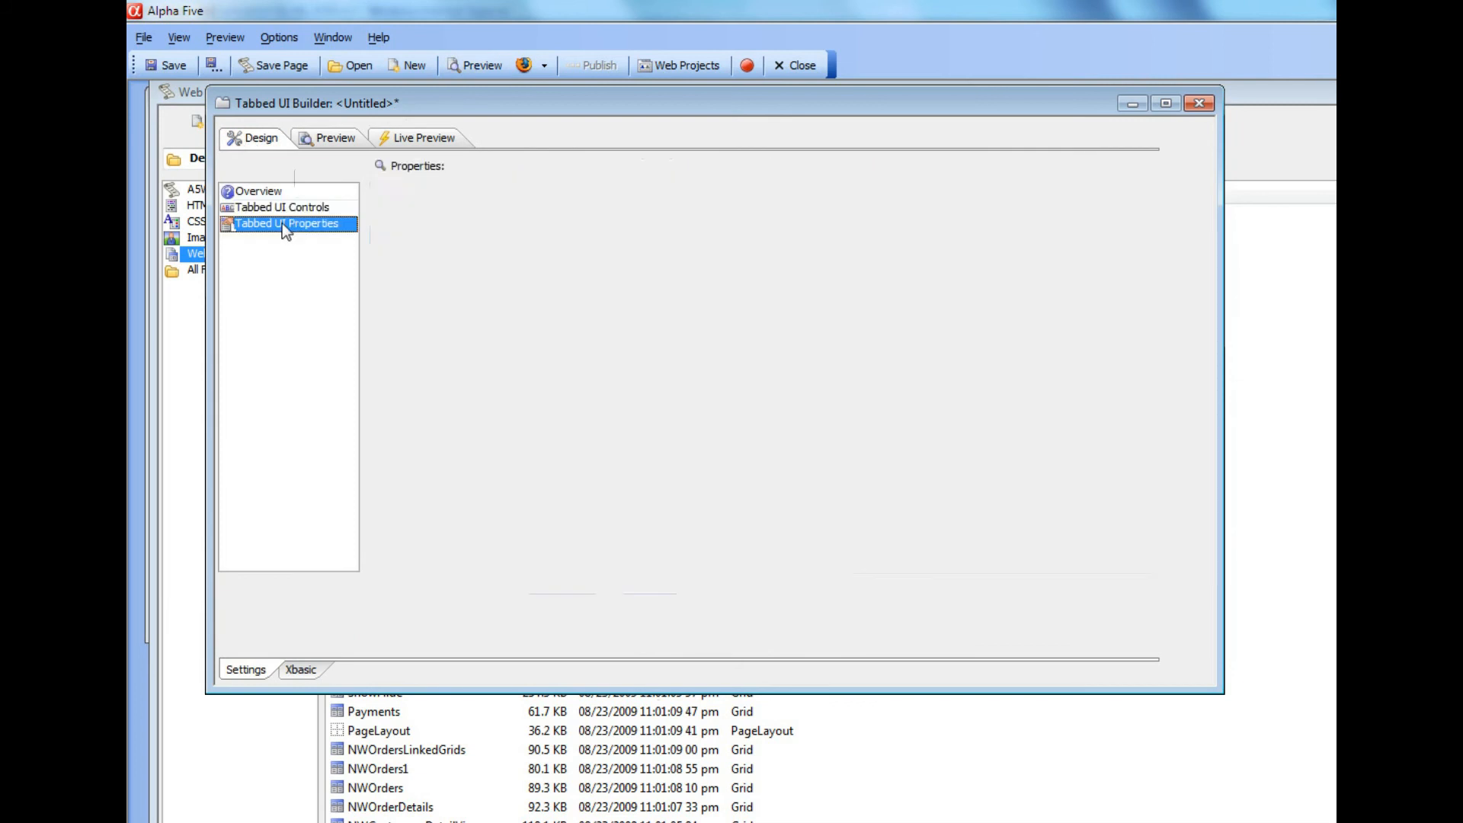
left_click_drag(1172, 242, 1191, 450)
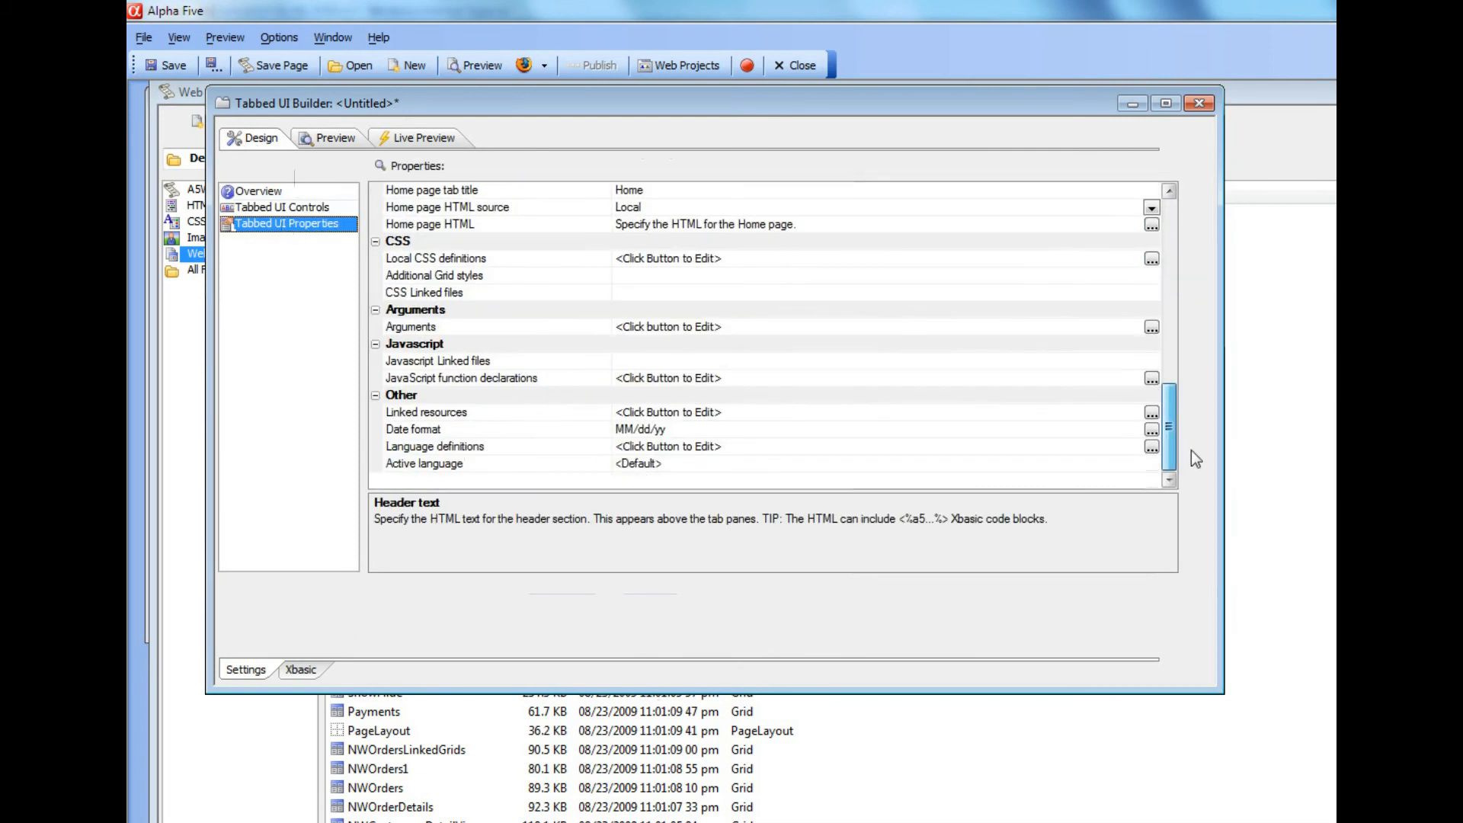
left_click(450, 447)
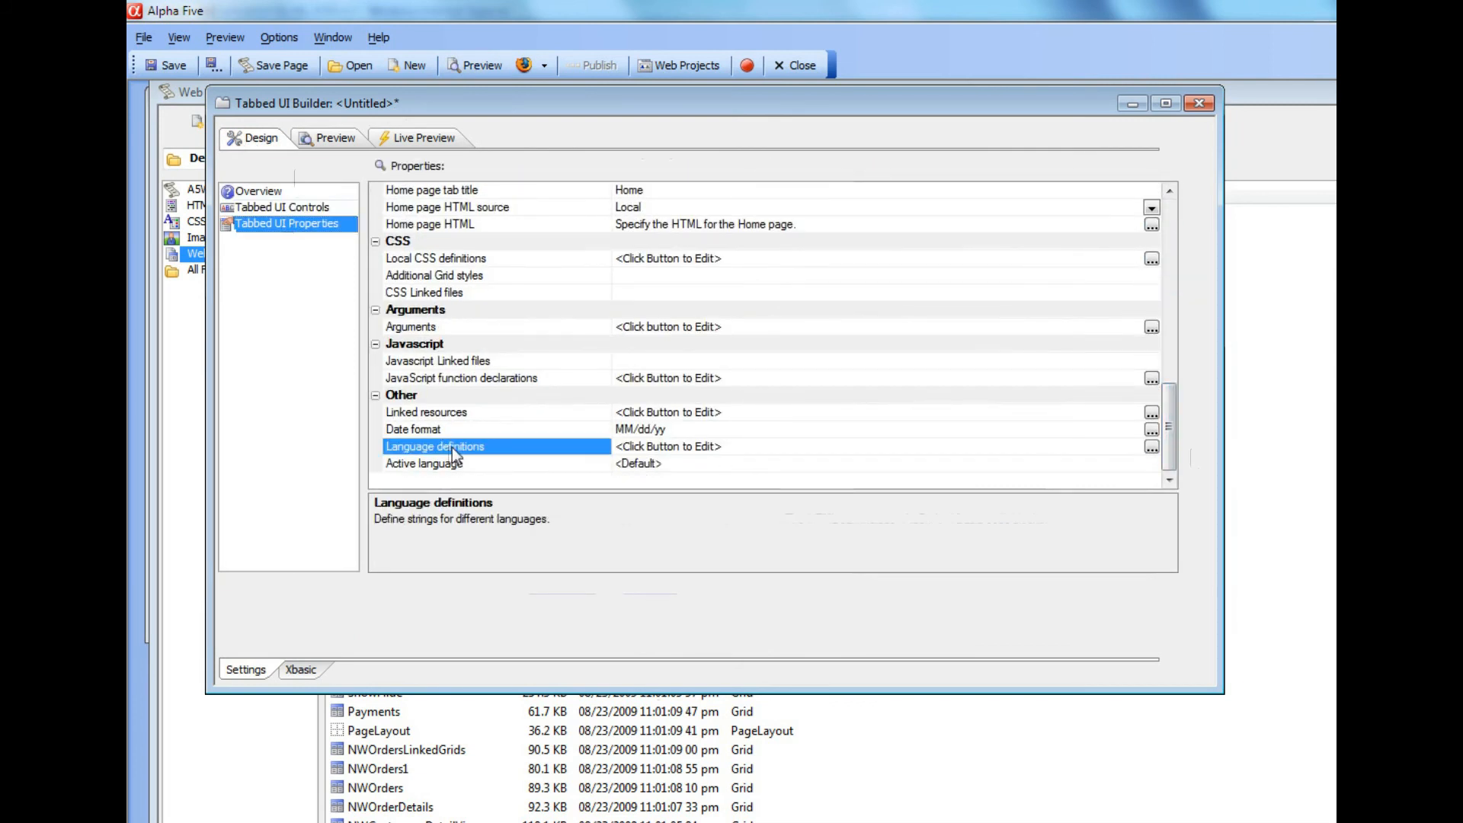
left_click(1153, 448)
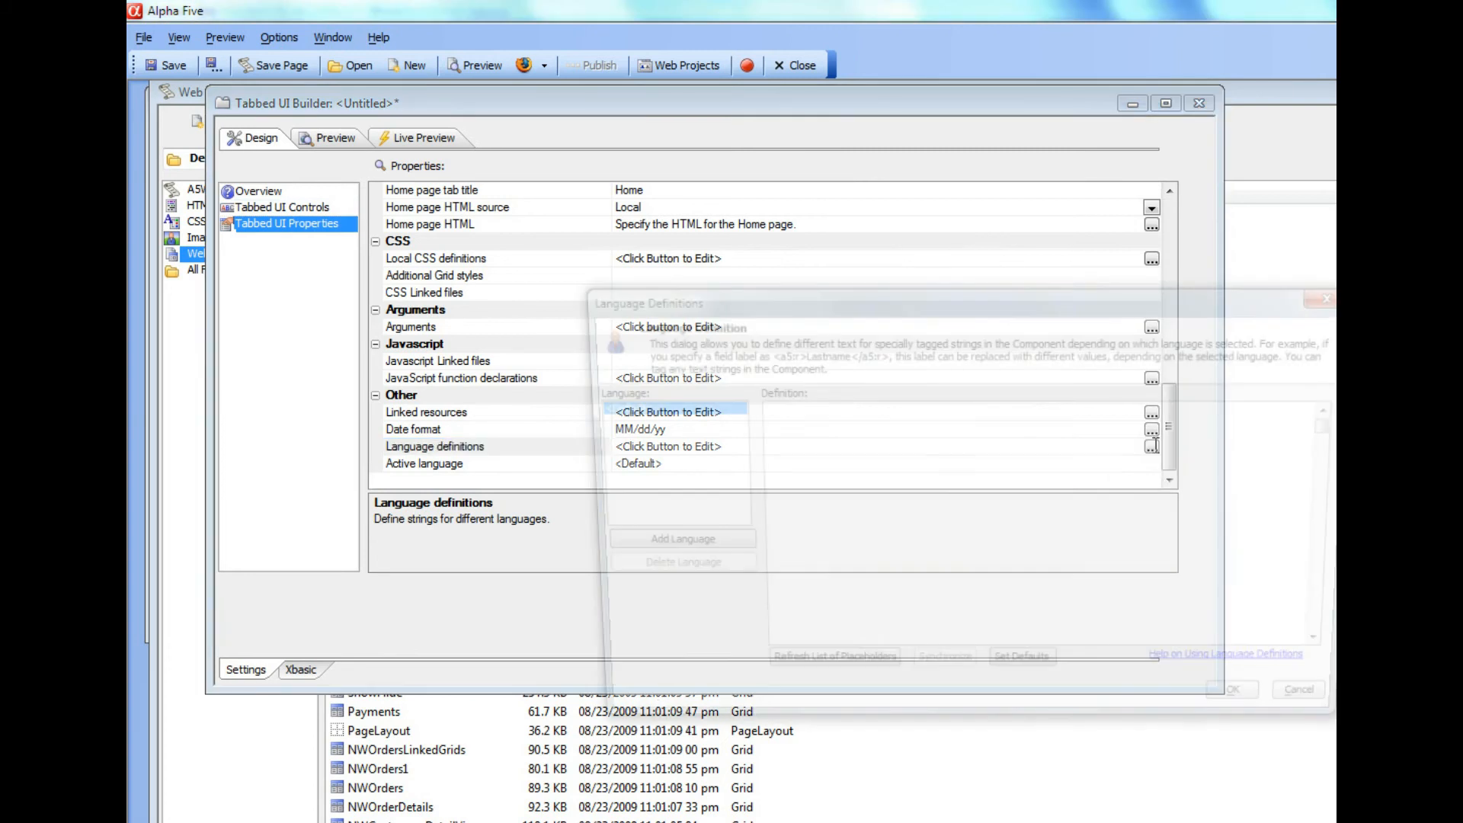
left_click_drag(816, 300, 543, 161)
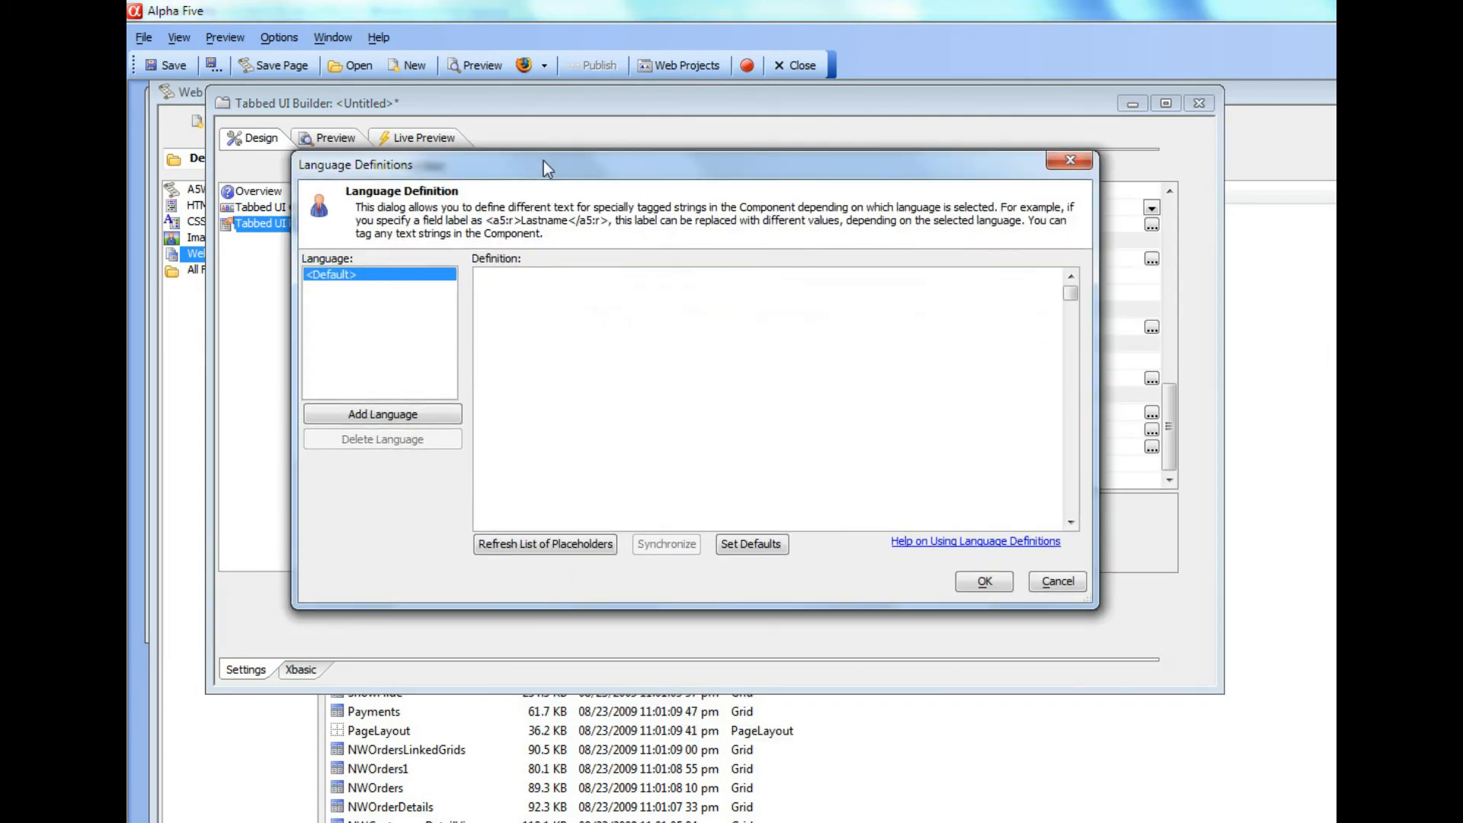
left_click(541, 547)
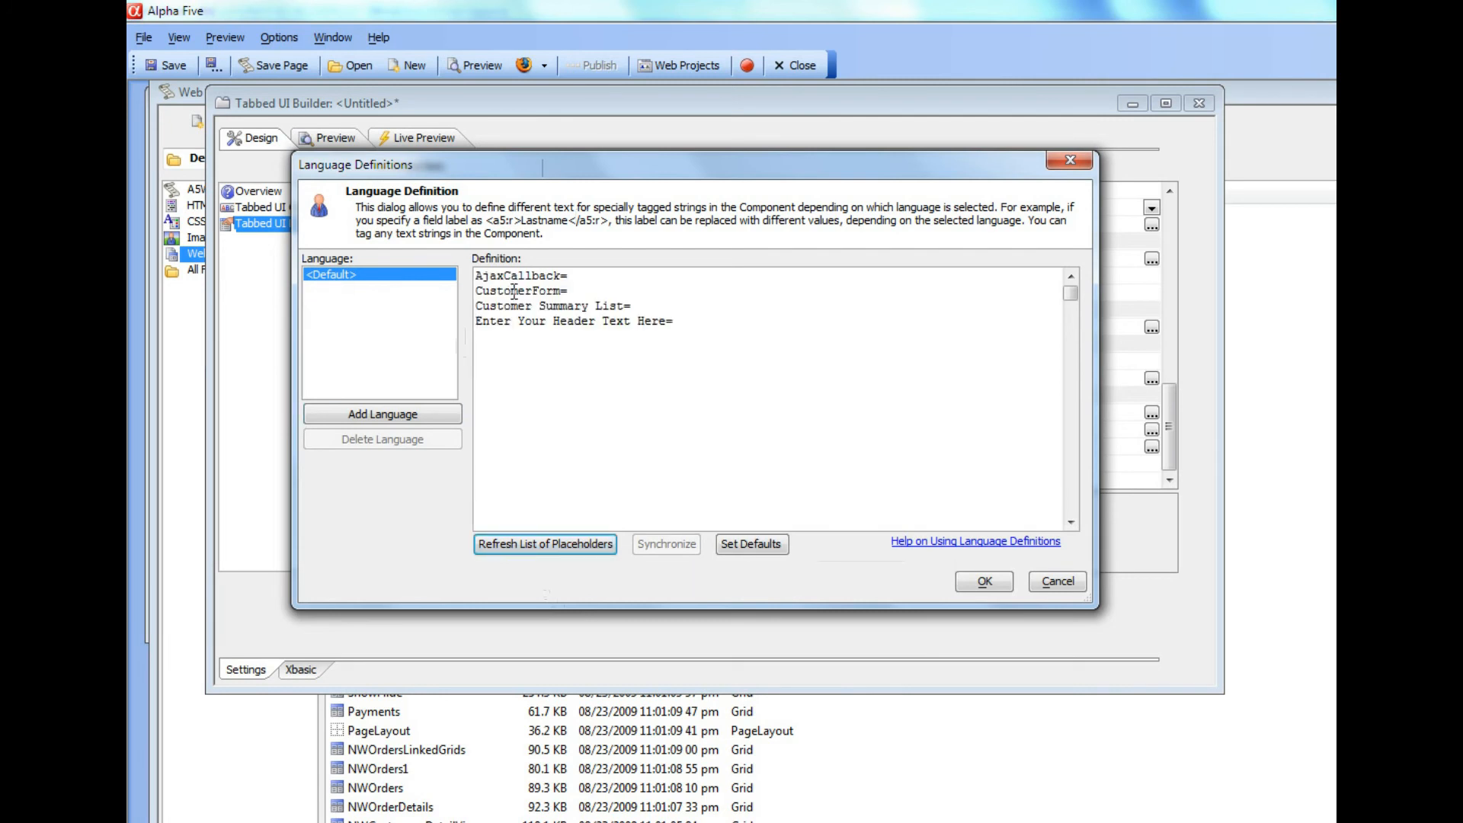
- Define the default language's strings as Button1, Button2 and Button3 for the three buttons and Heading1 for the header text
left_click(584, 276)
type("But")
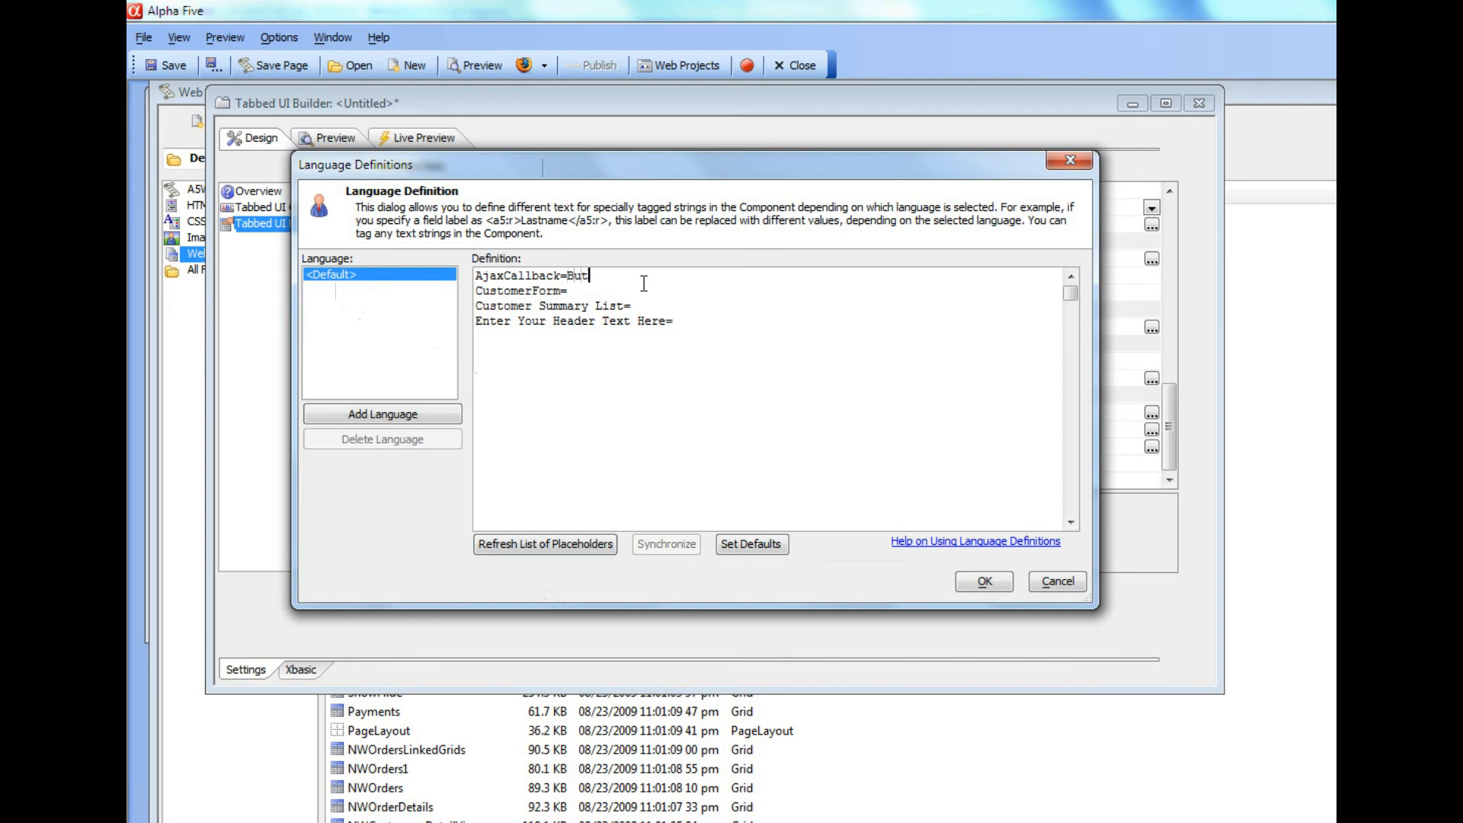
type("ton1 CustomerForm=Button2")
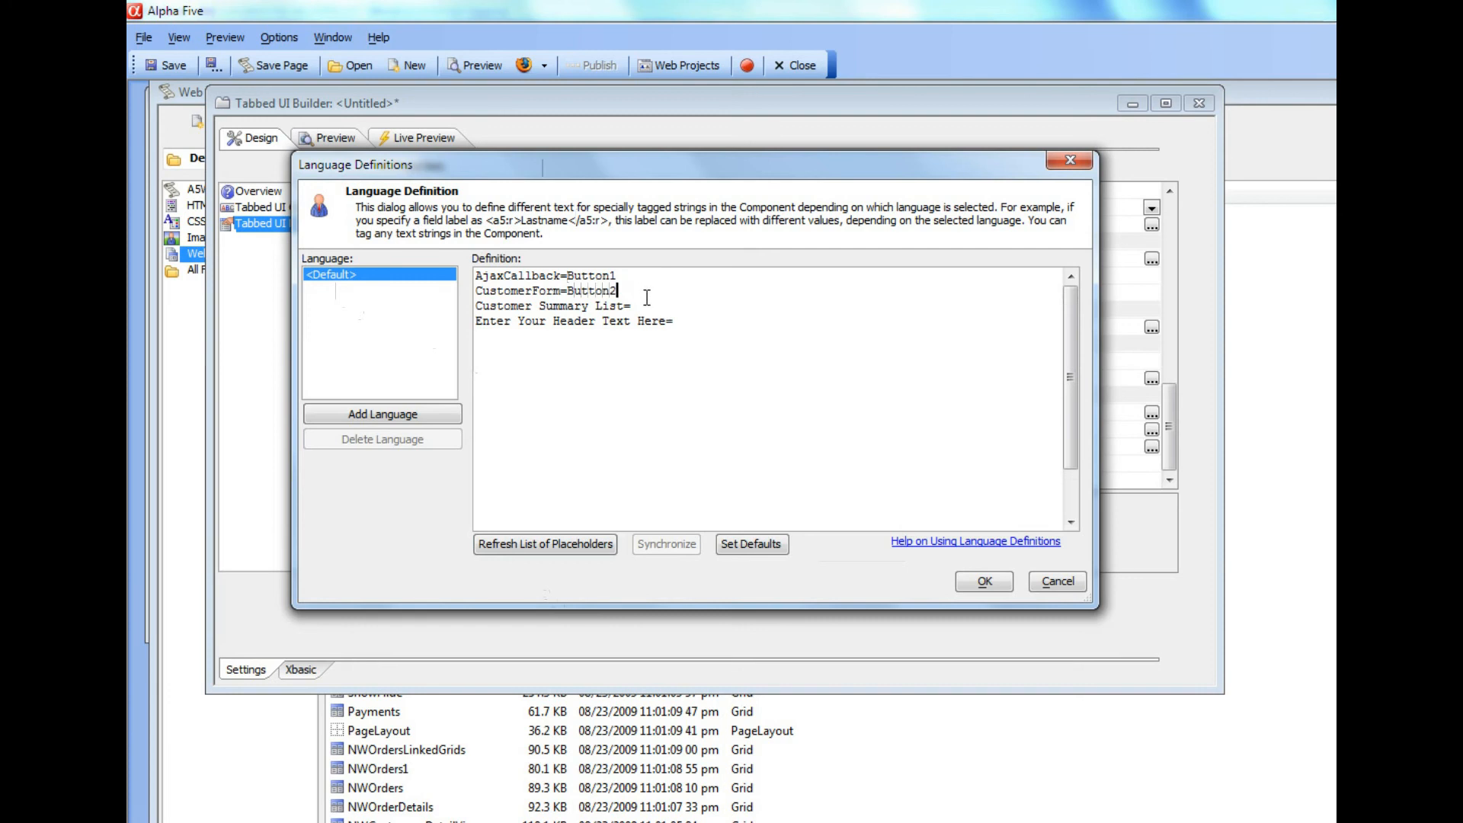
left_click(647, 305)
type("Button3")
left_click(708, 321)
type("Hea")
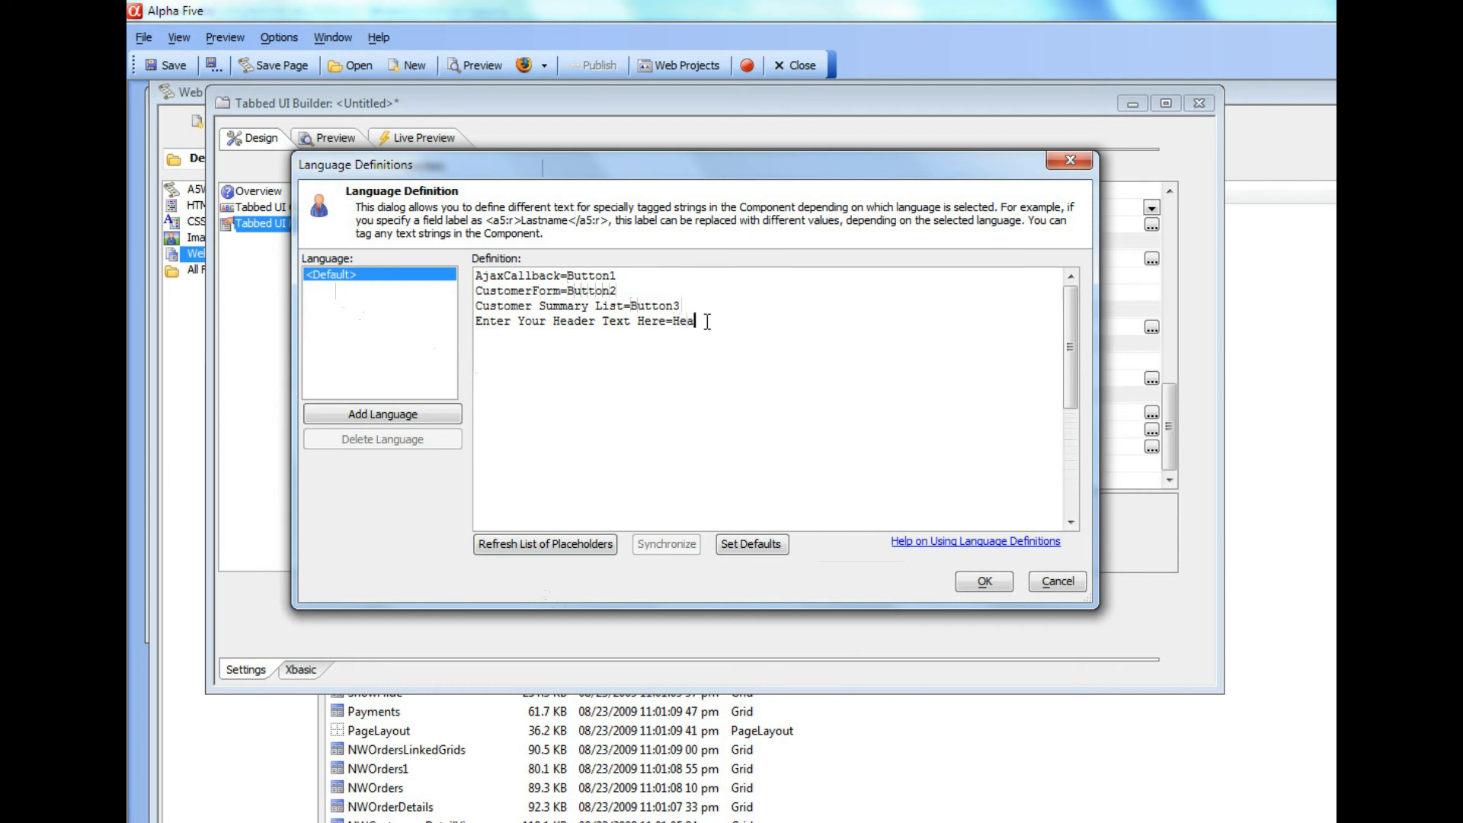
type("ding1")
- Add a language named New and list its placeholders
left_click(403, 417)
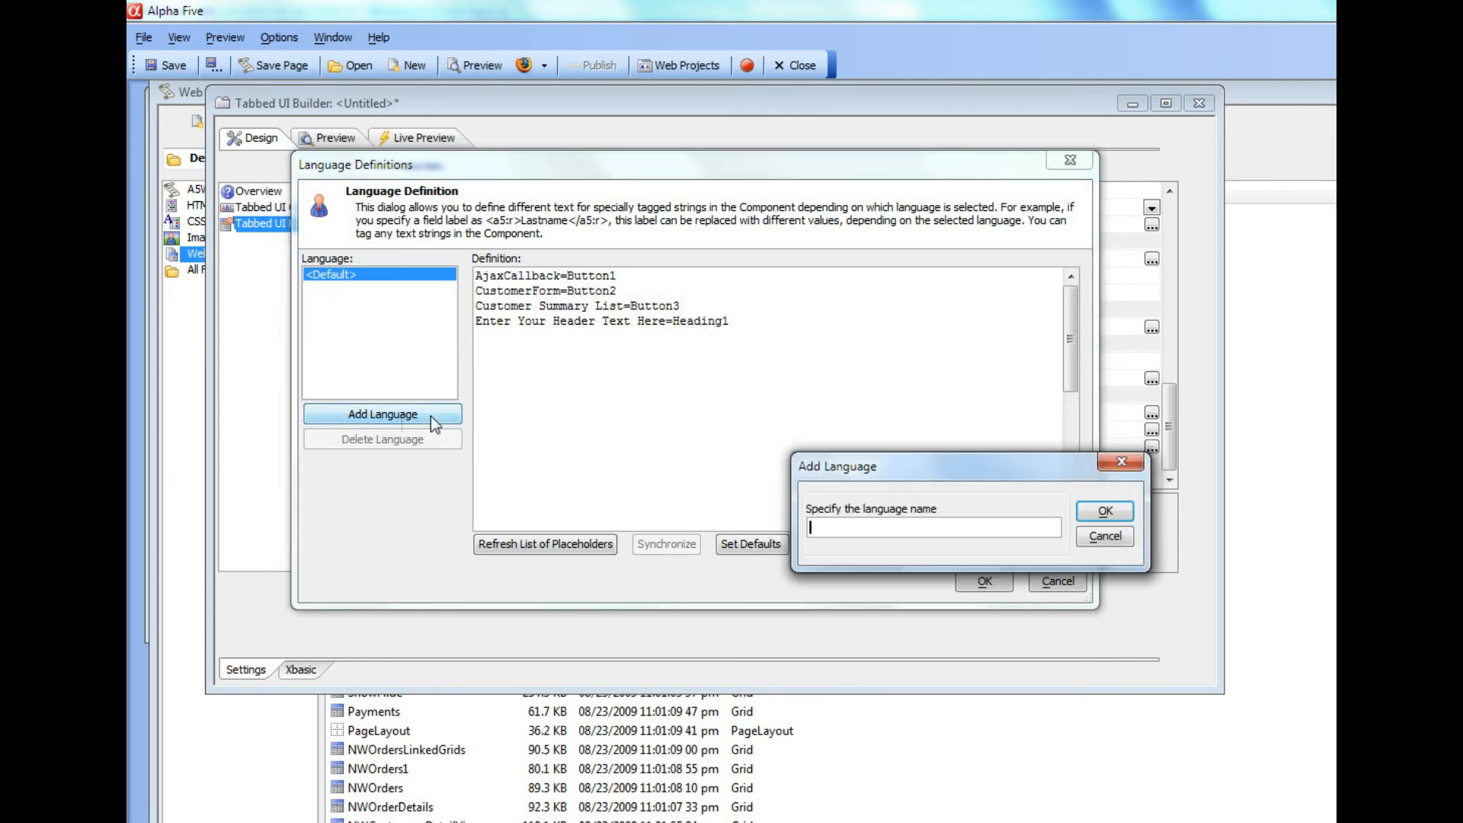
type("New")
left_click(1105, 511)
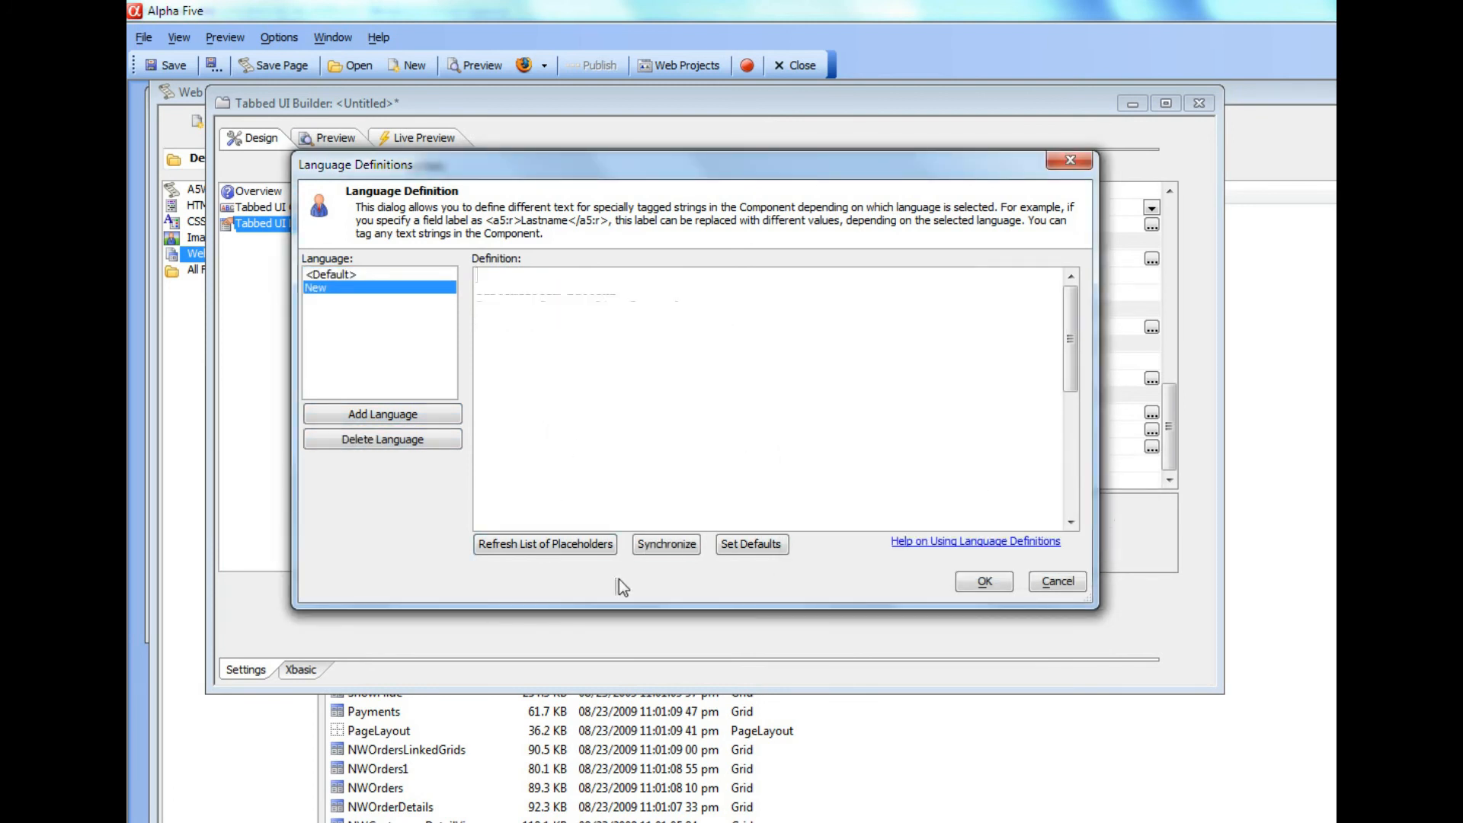
left_click(571, 542)
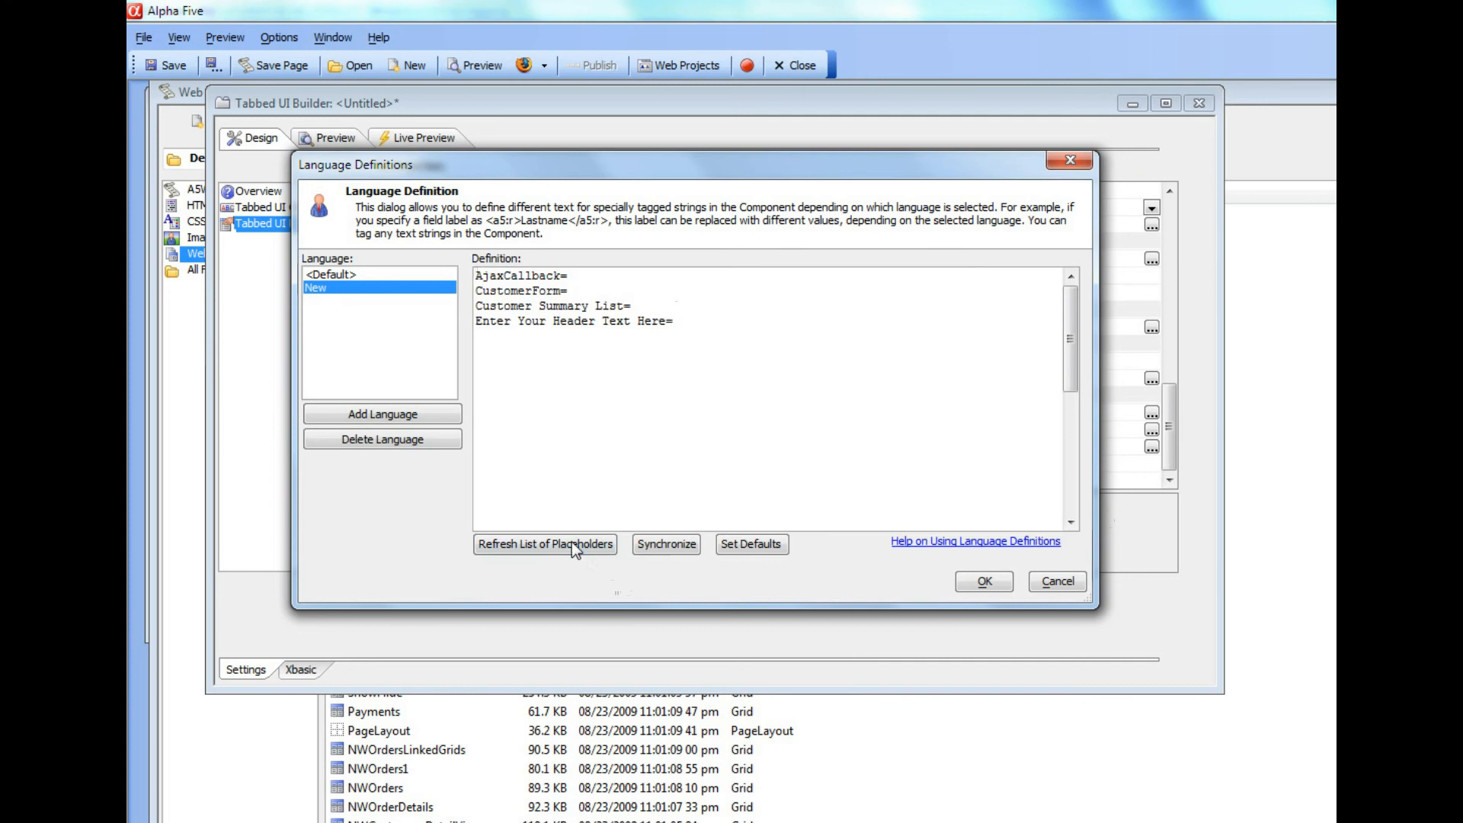
- For the New language, define AjaxCallback as NewButton1 and CustomerForm as NewButton2
left_click(600, 277)
type("NewA")
type("on1")
left_click(597, 289)
type("BewButt")
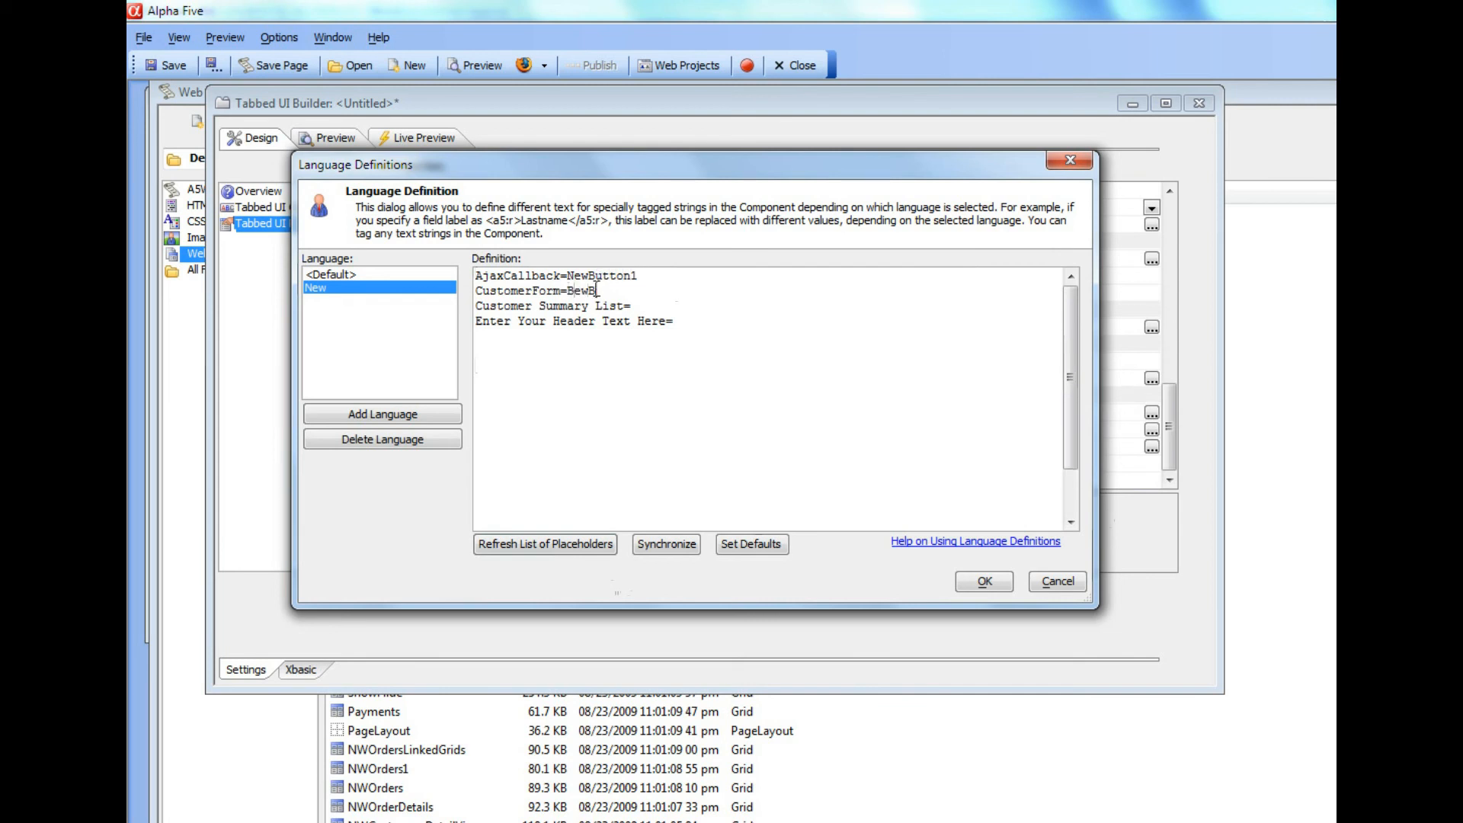
type("on2")
key("Left")
key("Left")
key("Left")
key("Left")
key("Left")
key("Left")
key("Left")
key("Left")
key("BackSpace")
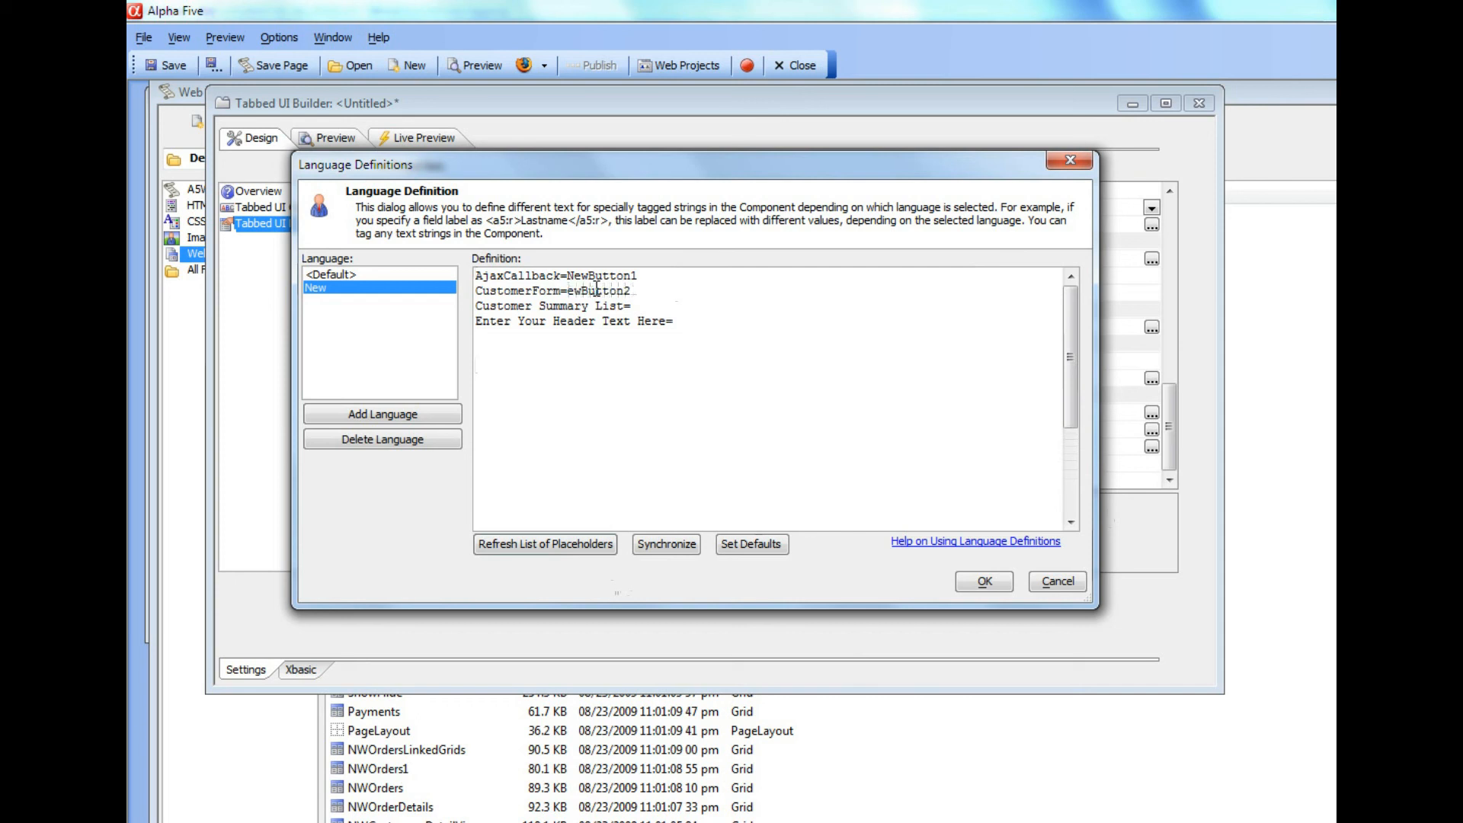
type("N")
- Define Customer Summary List as NewButton3 and the header text as NewHeading, and accept the language definitions
key("End")
type("NewB")
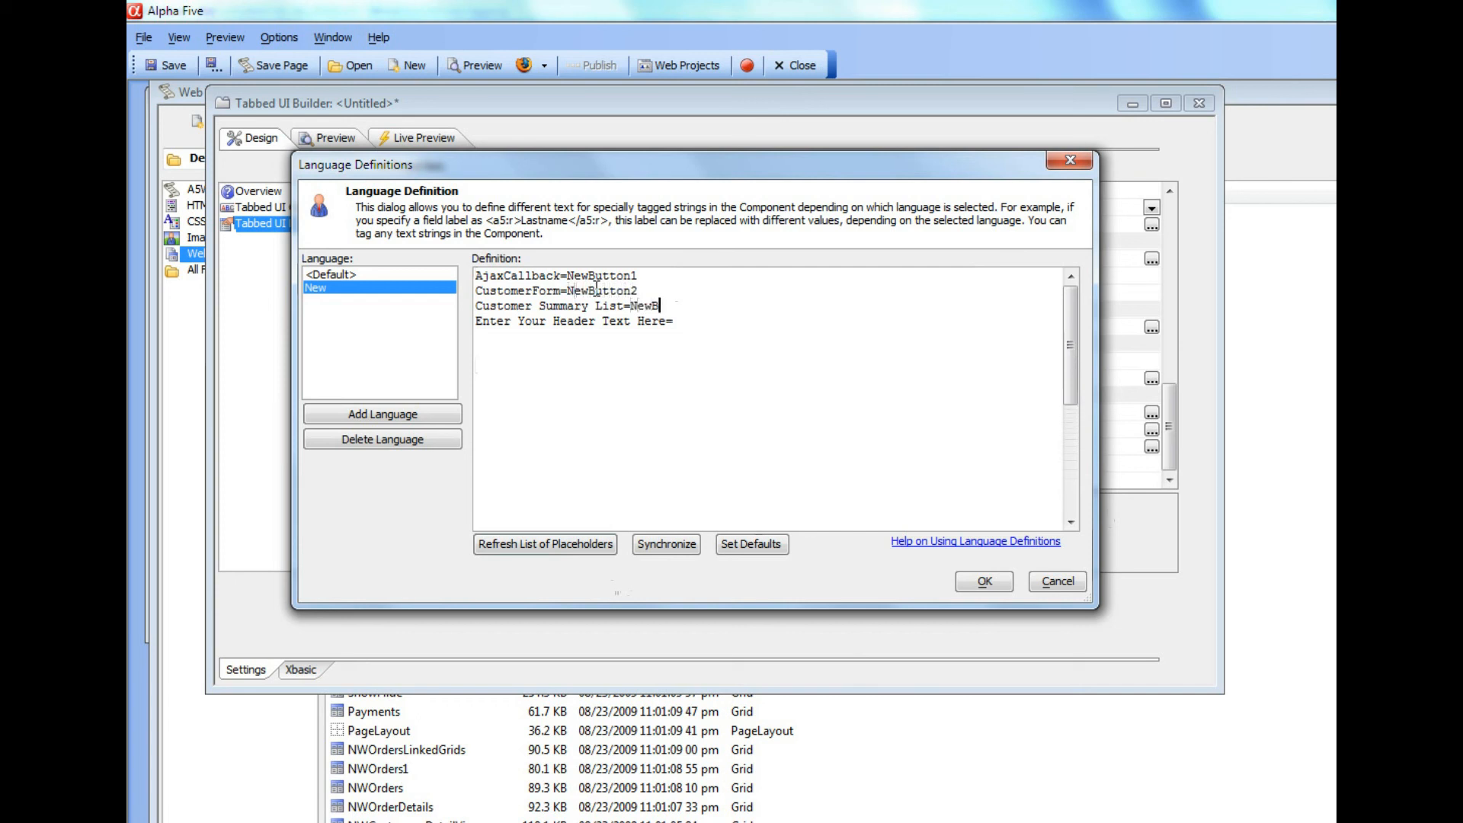
type("utton3")
key("Down")
type("NewHeading")
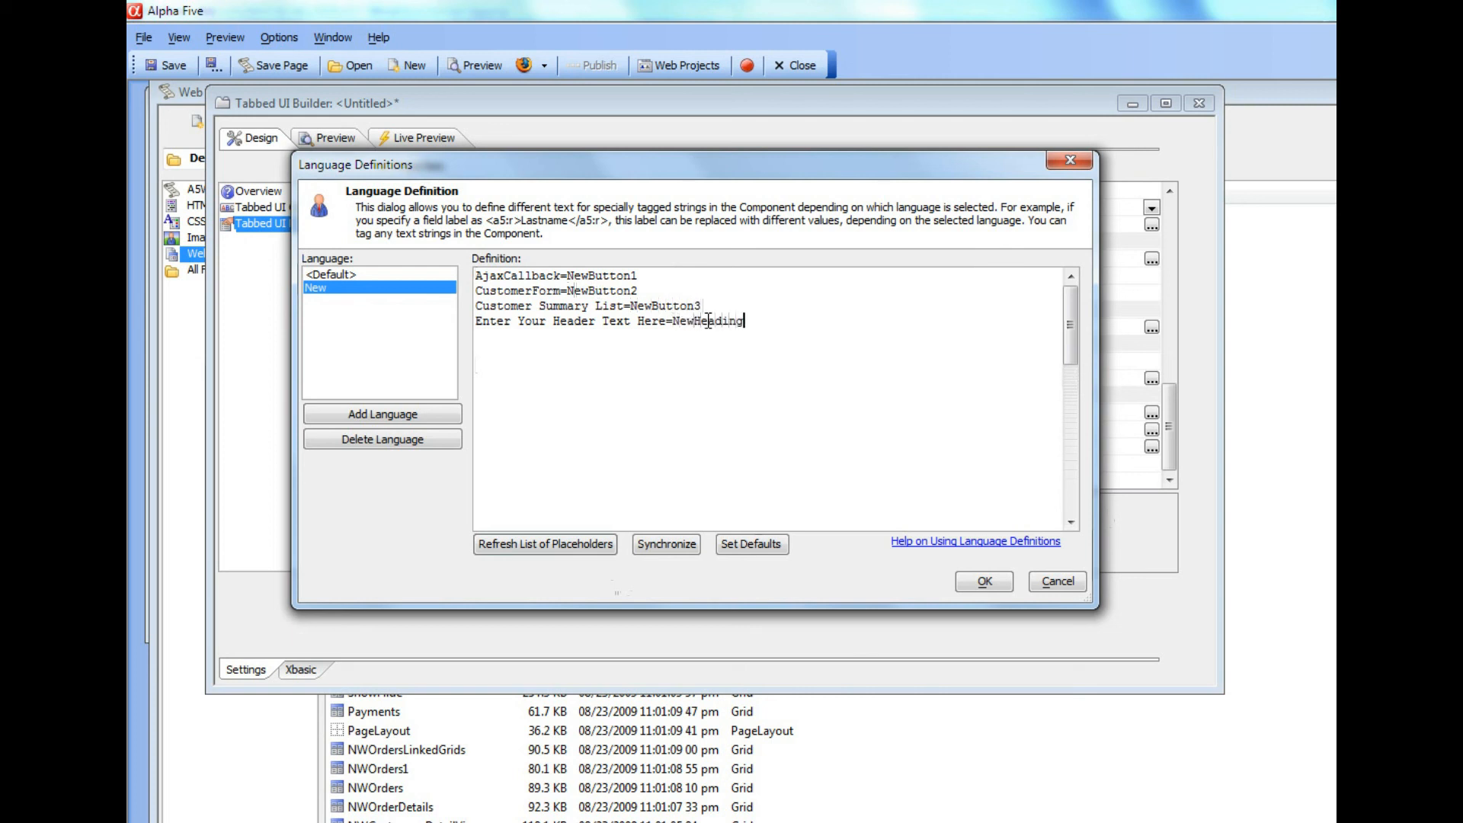
left_click(990, 582)
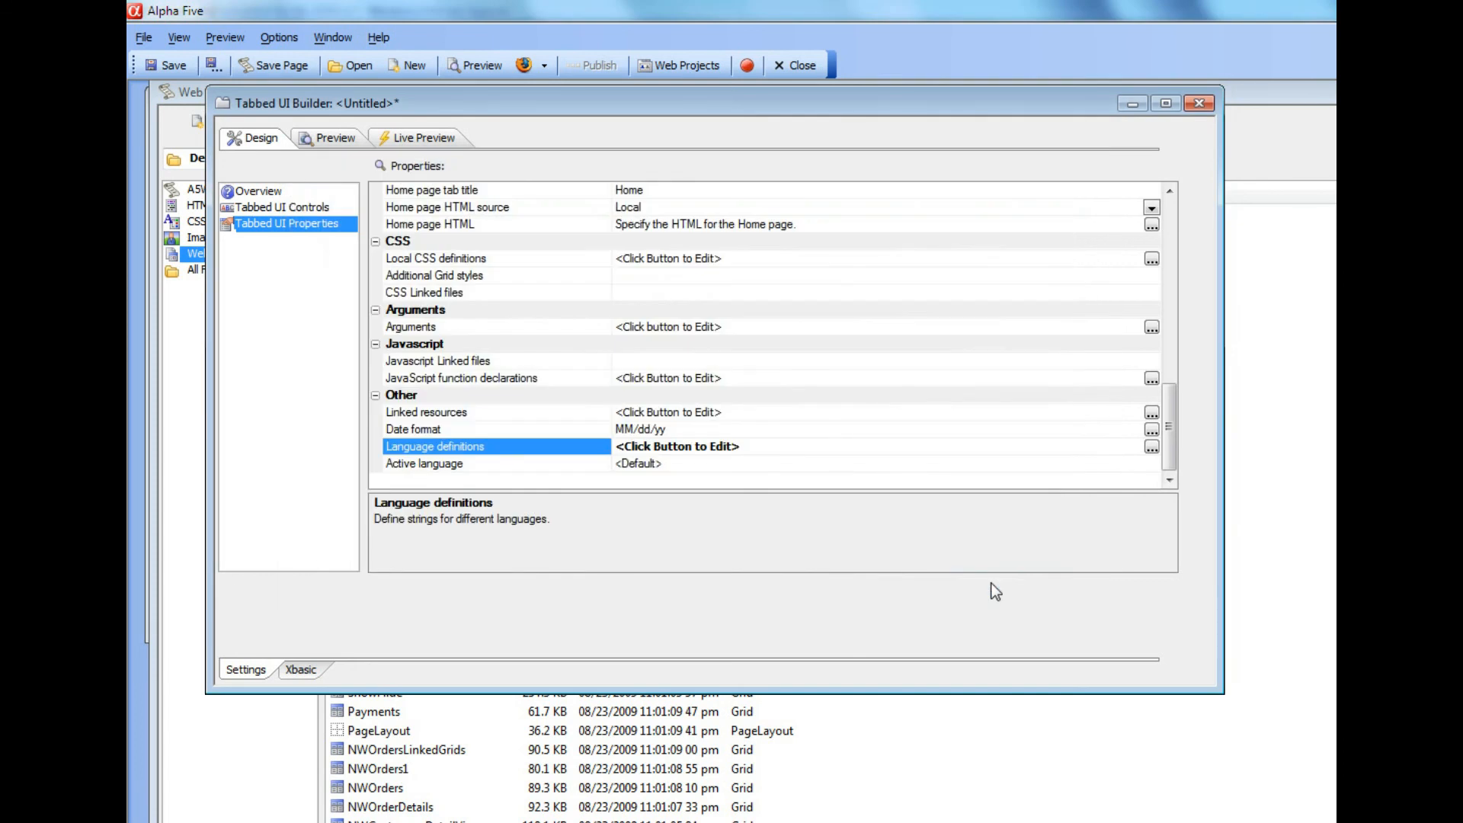
- Preview the tabbed UI with the default active language and return to the design
left_click(466, 467)
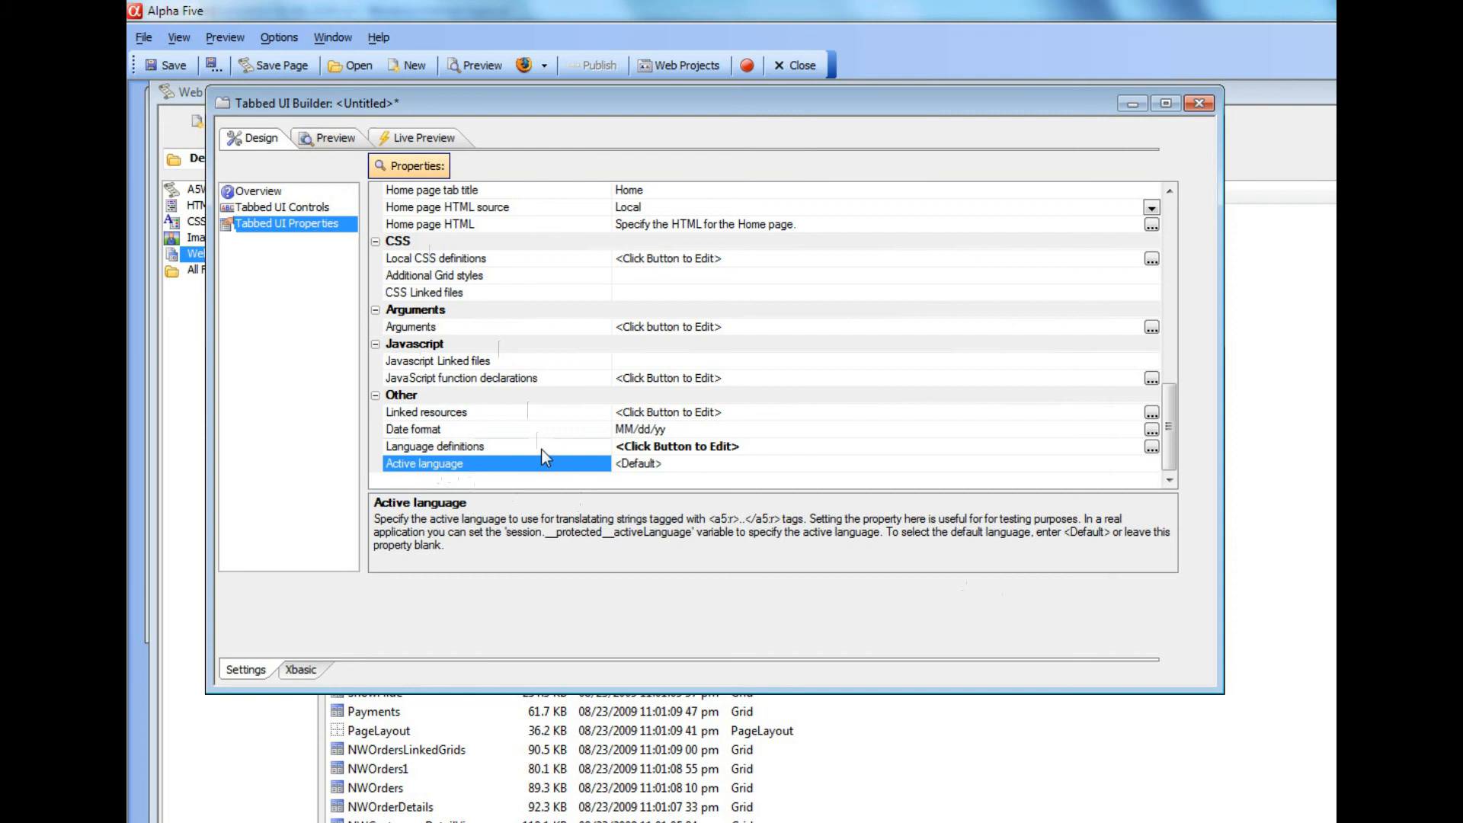
left_click(336, 138)
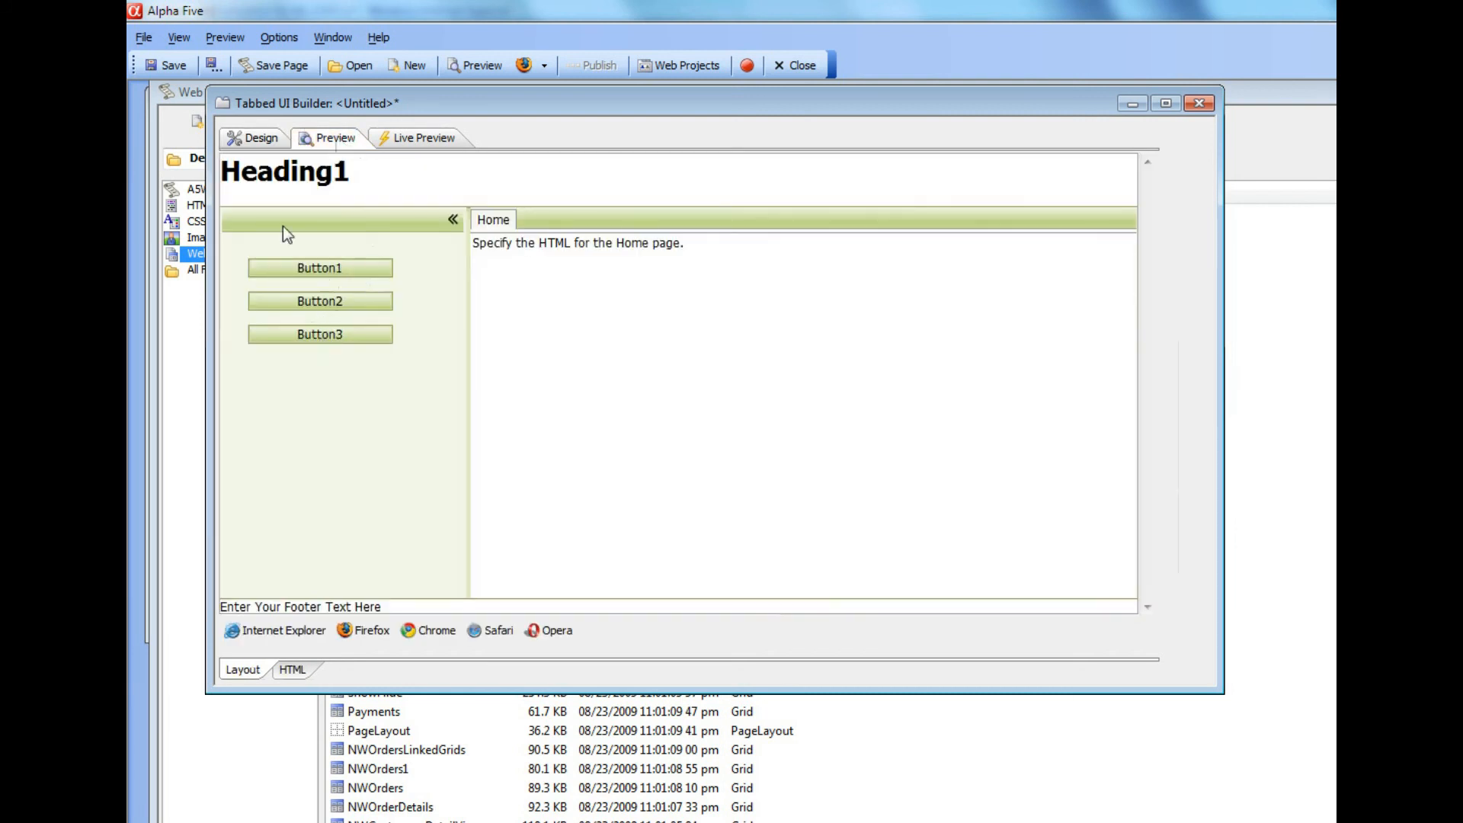
left_click(252, 140)
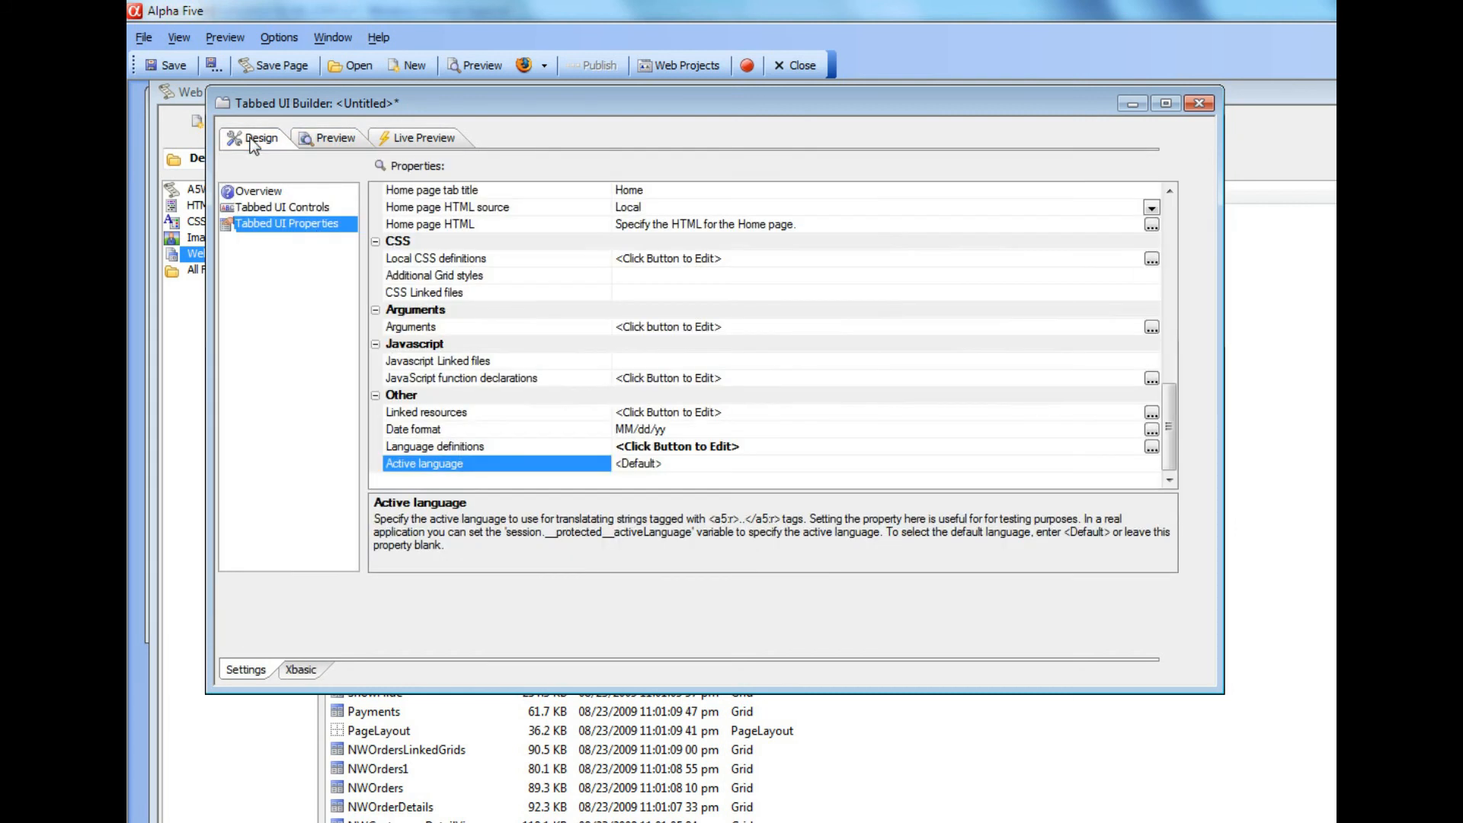
- Try One as the active language and preview the tabbed UI
left_click(677, 465)
type("One")
left_click(450, 445)
left_click(323, 135)
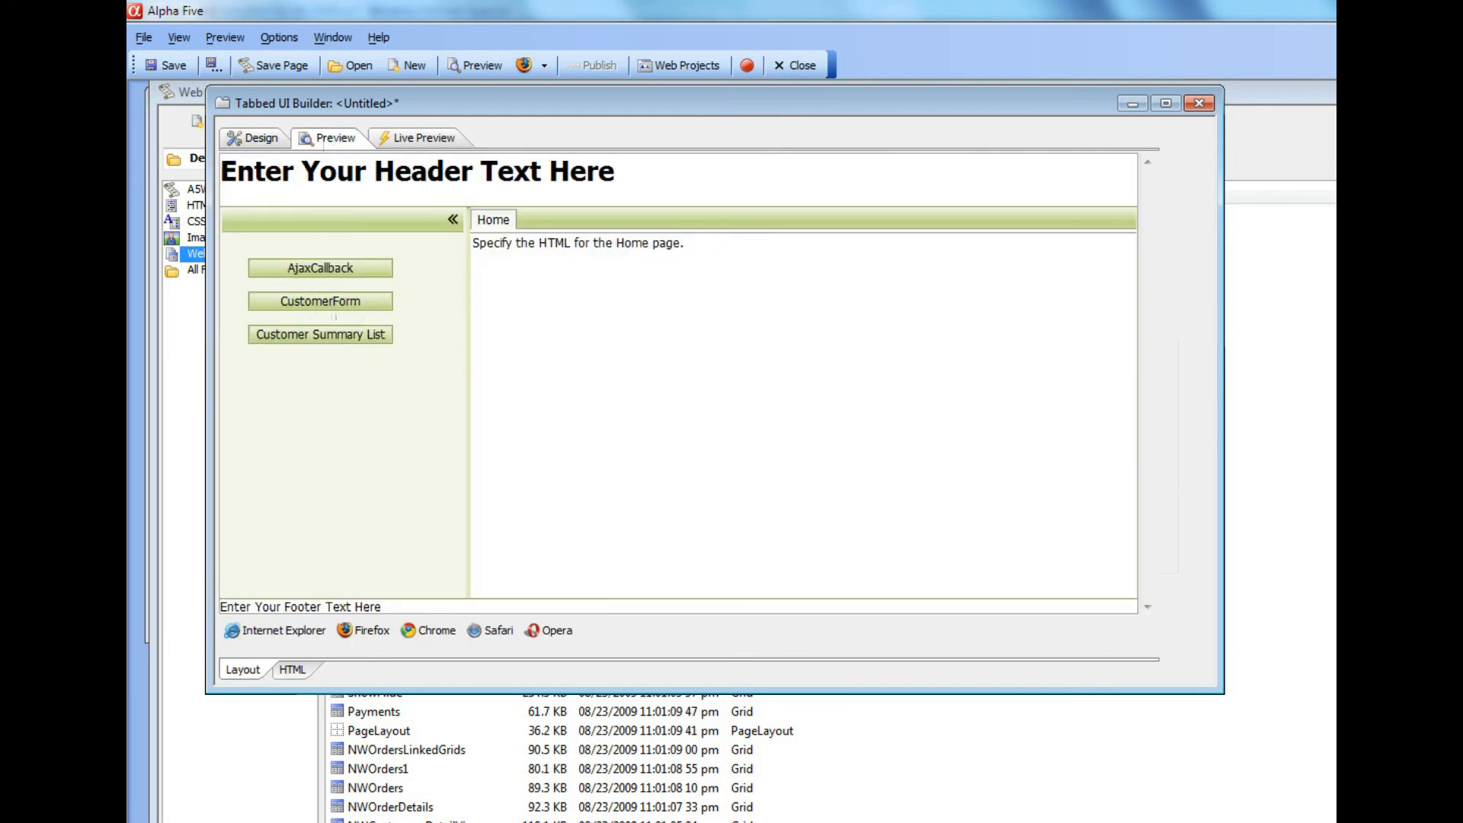
left_click(254, 137)
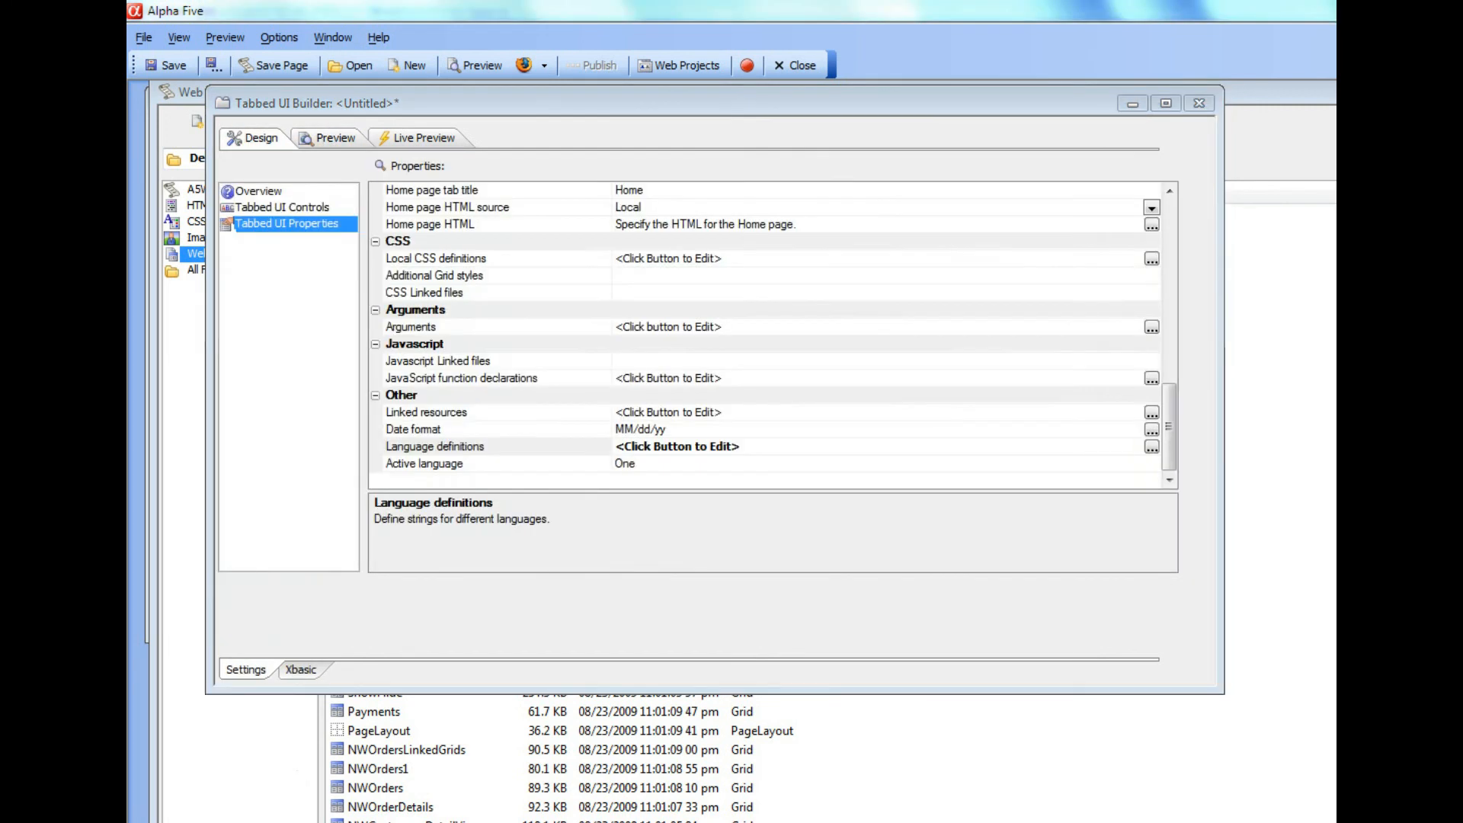
- Set the active language to New and preview the tabbed UI
left_click(520, 465)
type("New")
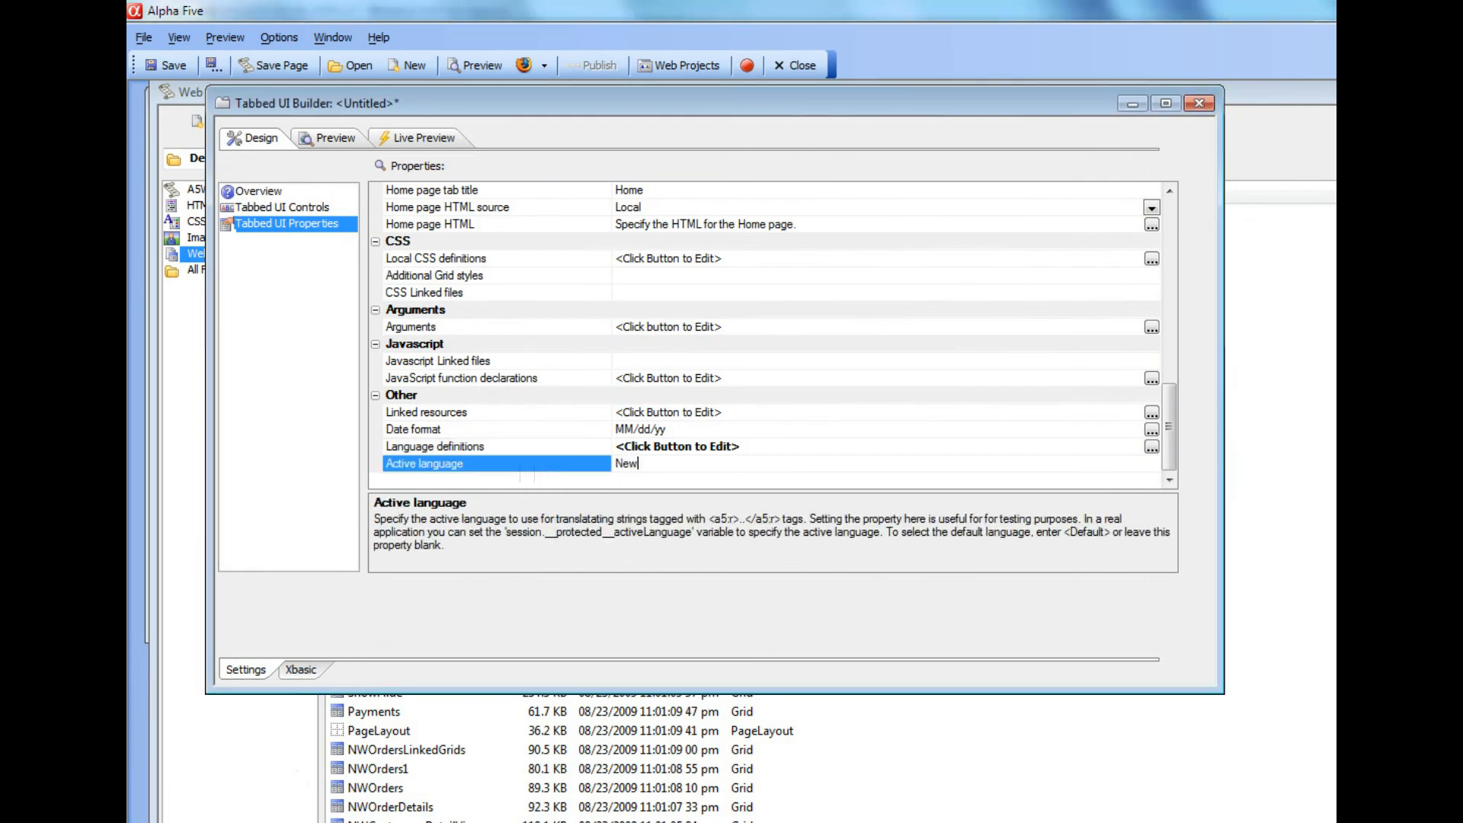
left_click(563, 448)
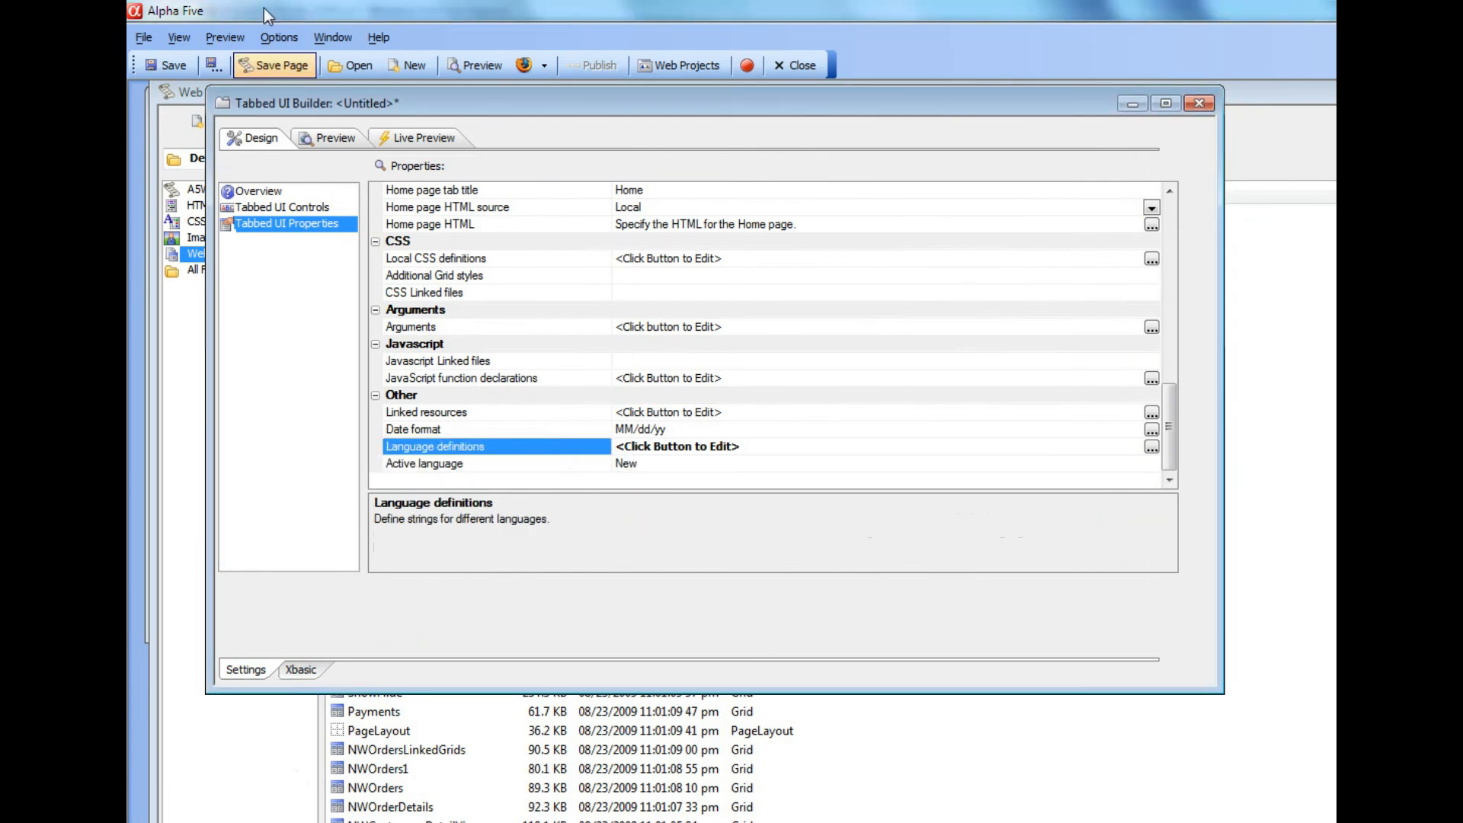
left_click(331, 137)
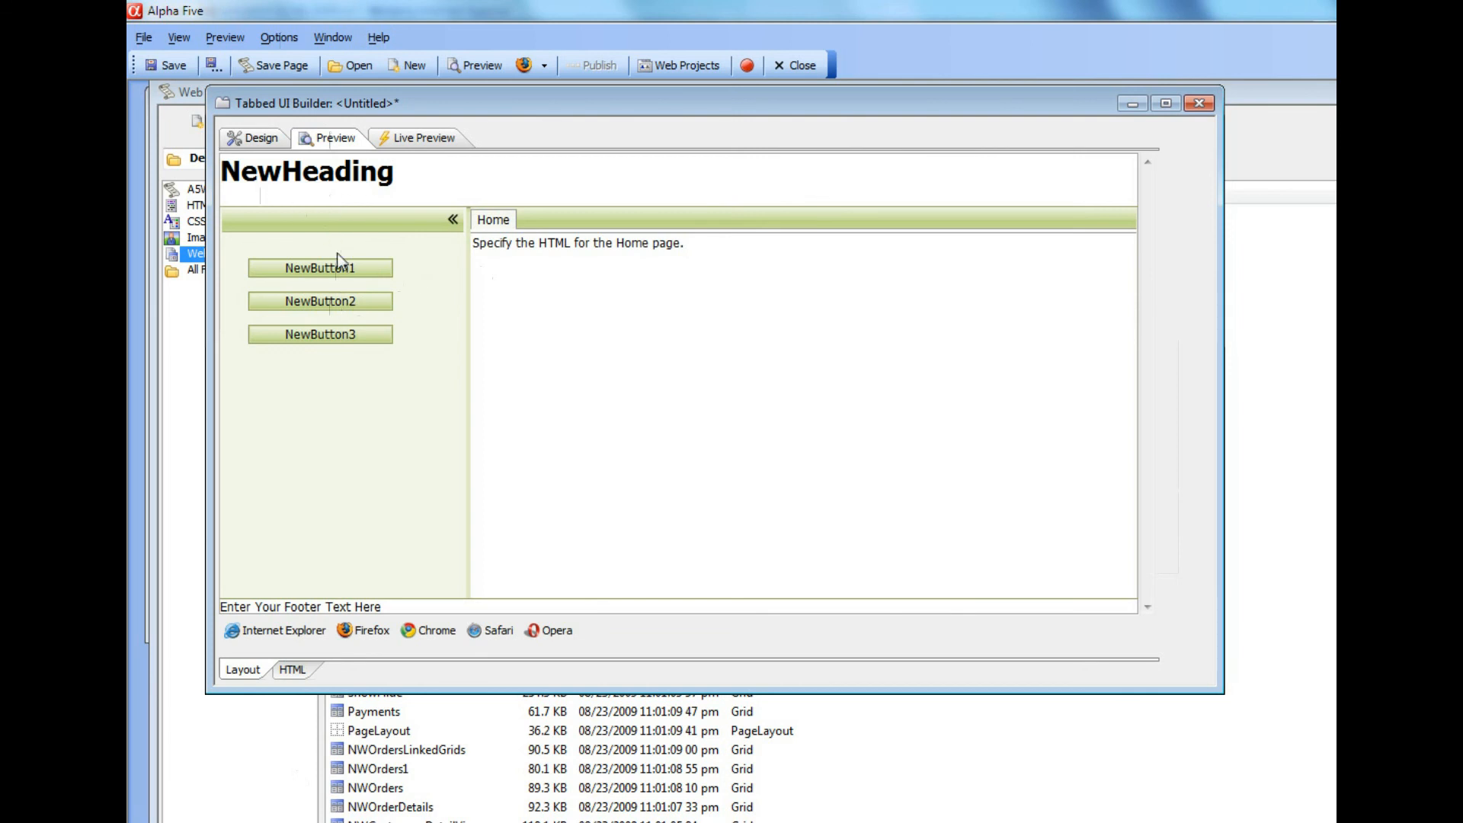
left_click(261, 140)
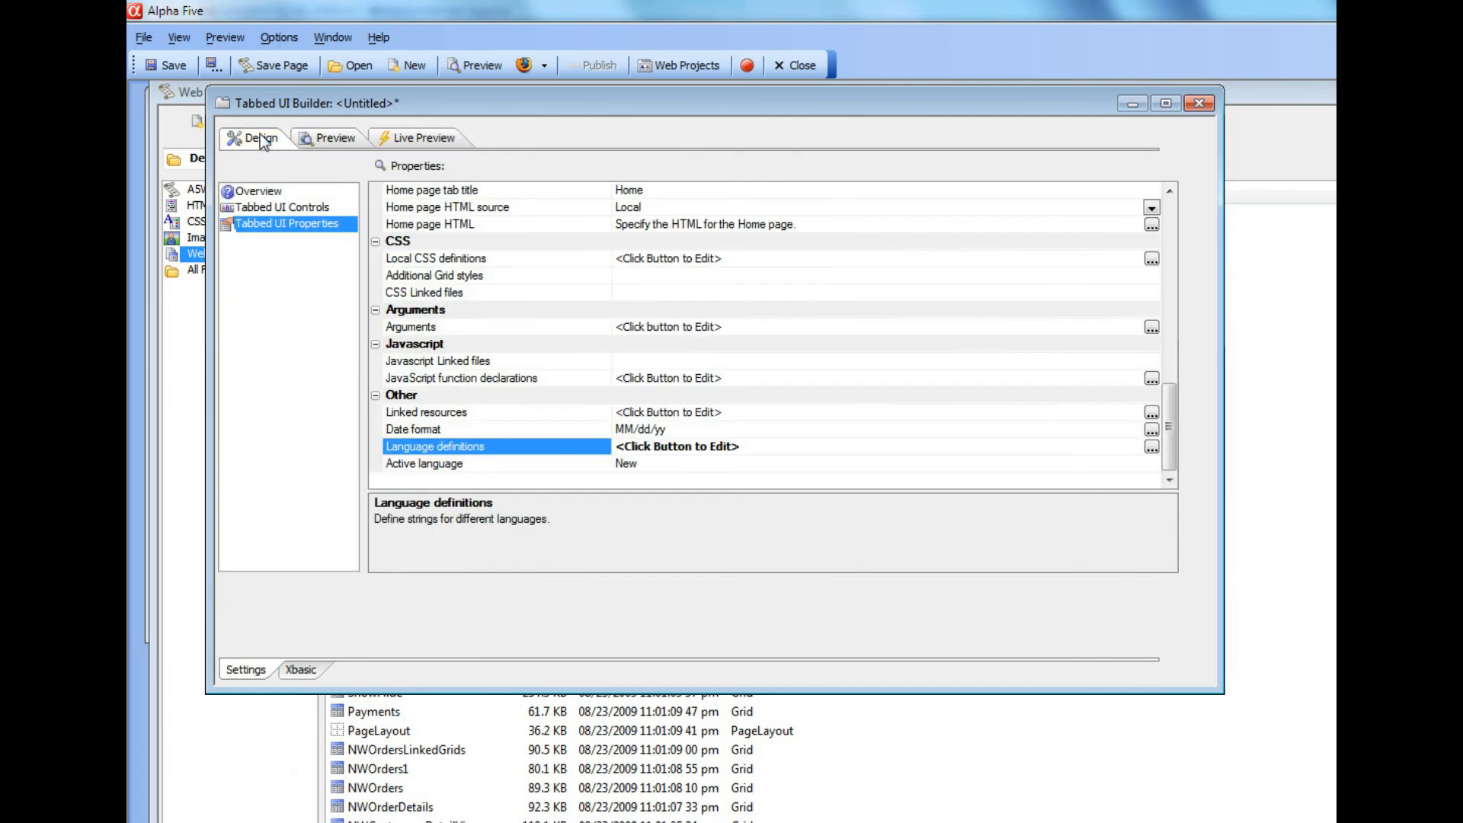
- Review the Active language property's description and the default language's string definitions
left_click(458, 463)
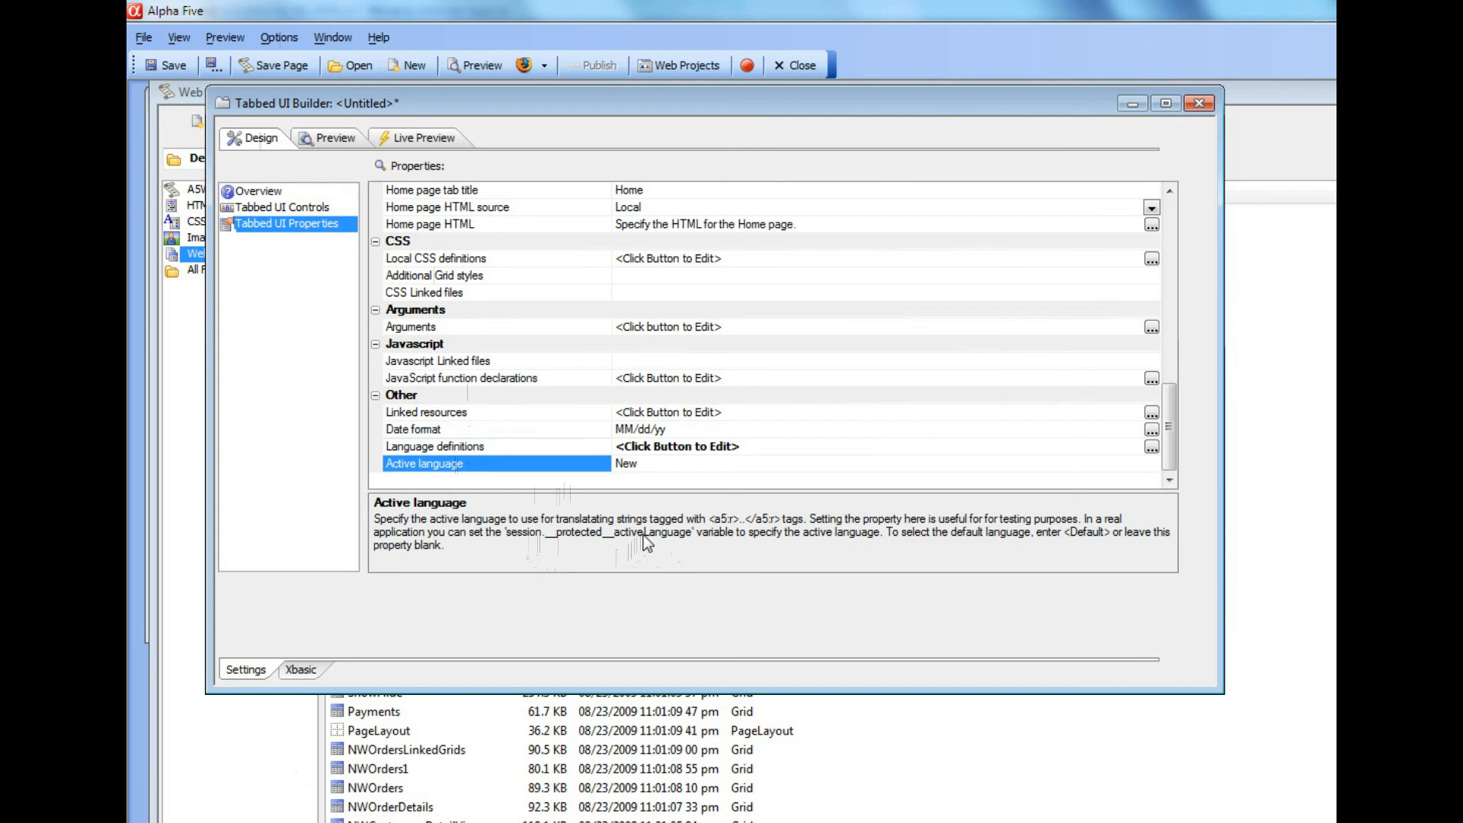
left_click(1152, 448)
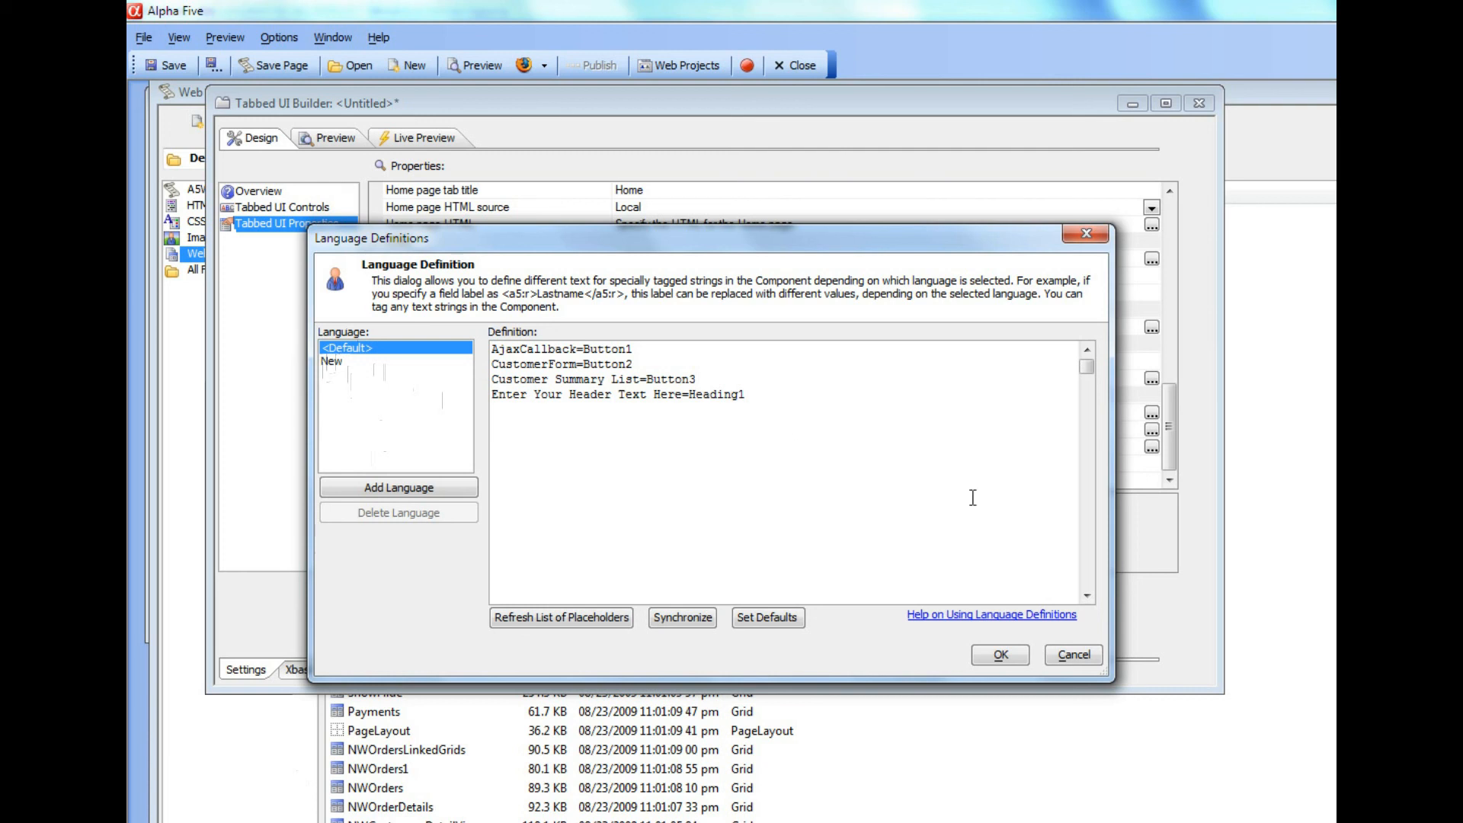
left_click(1075, 655)
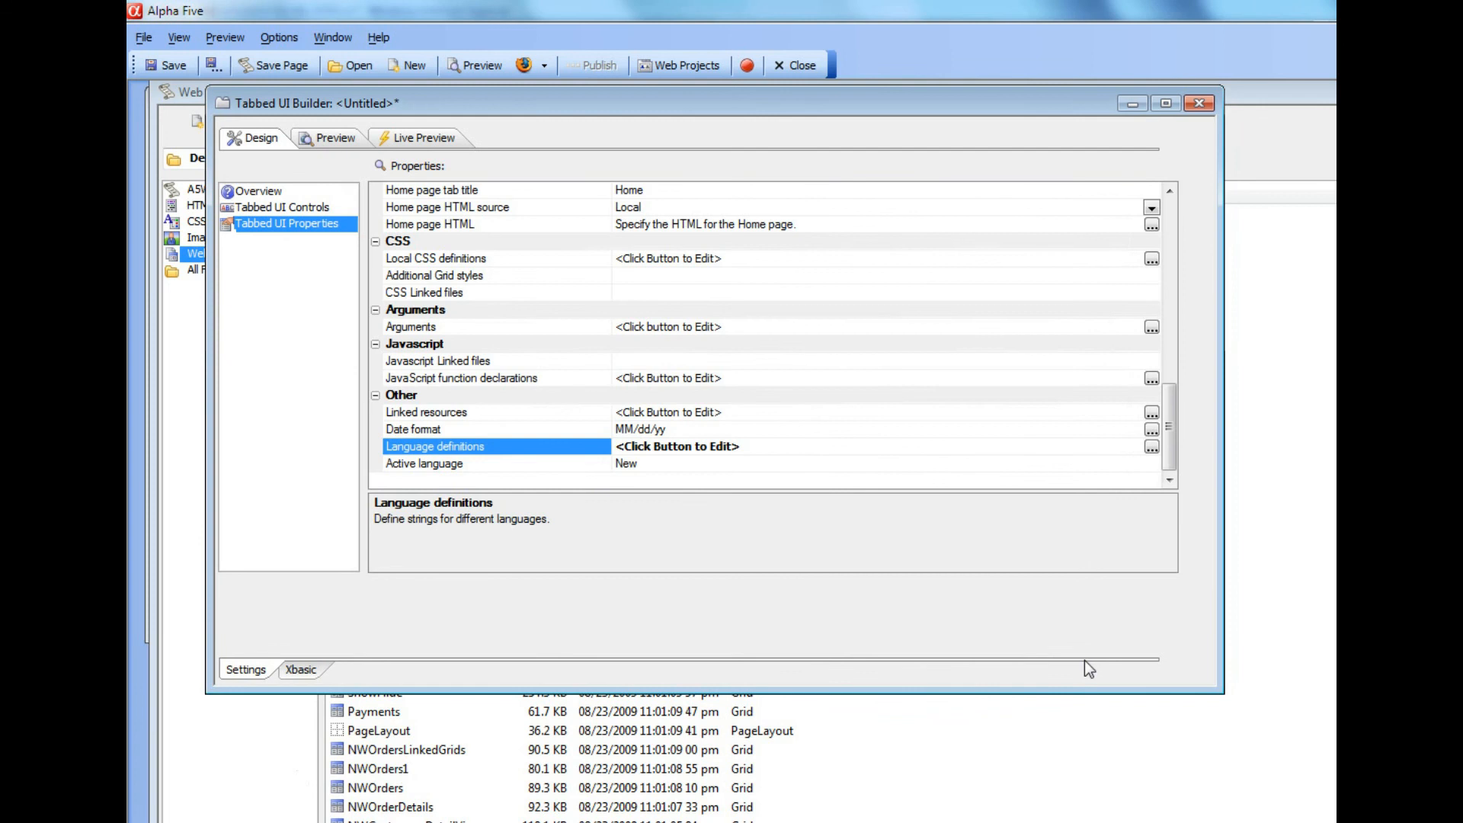